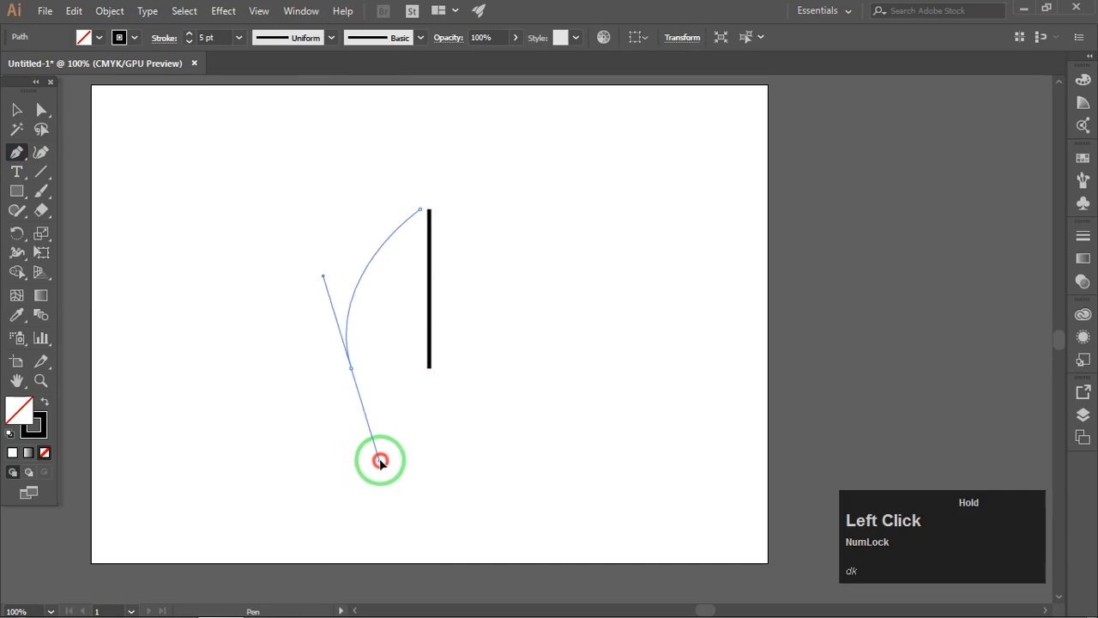
Step: Draw a curved umbrella rib with the Pen tool, from beside the vertical line's upper end outward and down to its lower-end level
{"action": "left_click_drag", "start_coordinate": [387, 457], "coordinate": [357, 464]}
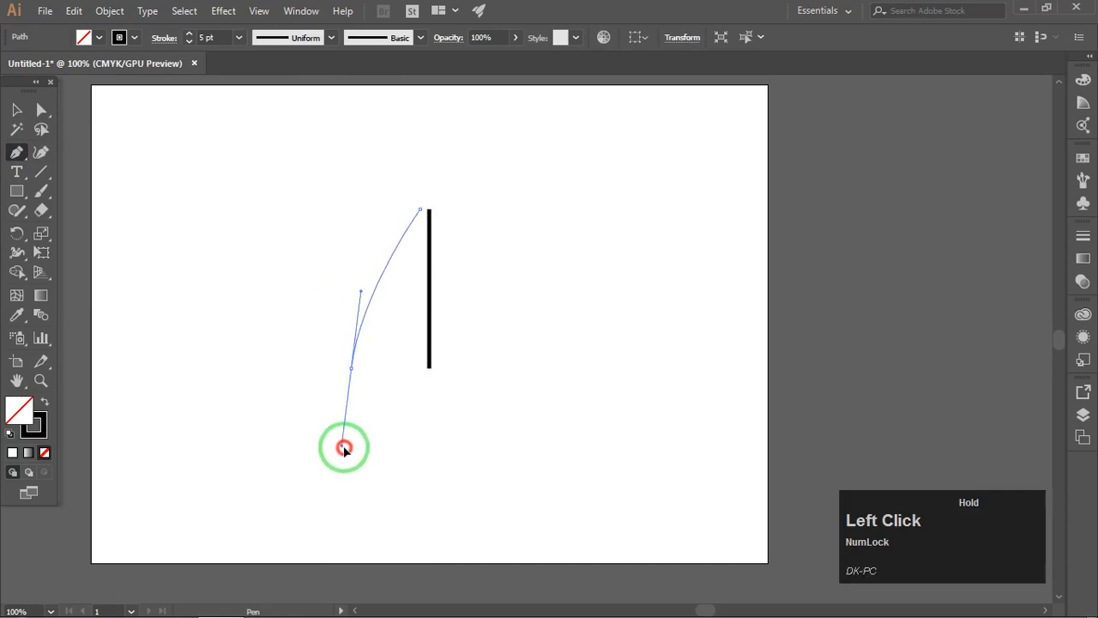
{"action": "left_click_drag", "start_coordinate": [361, 475], "coordinate": [361, 471]}
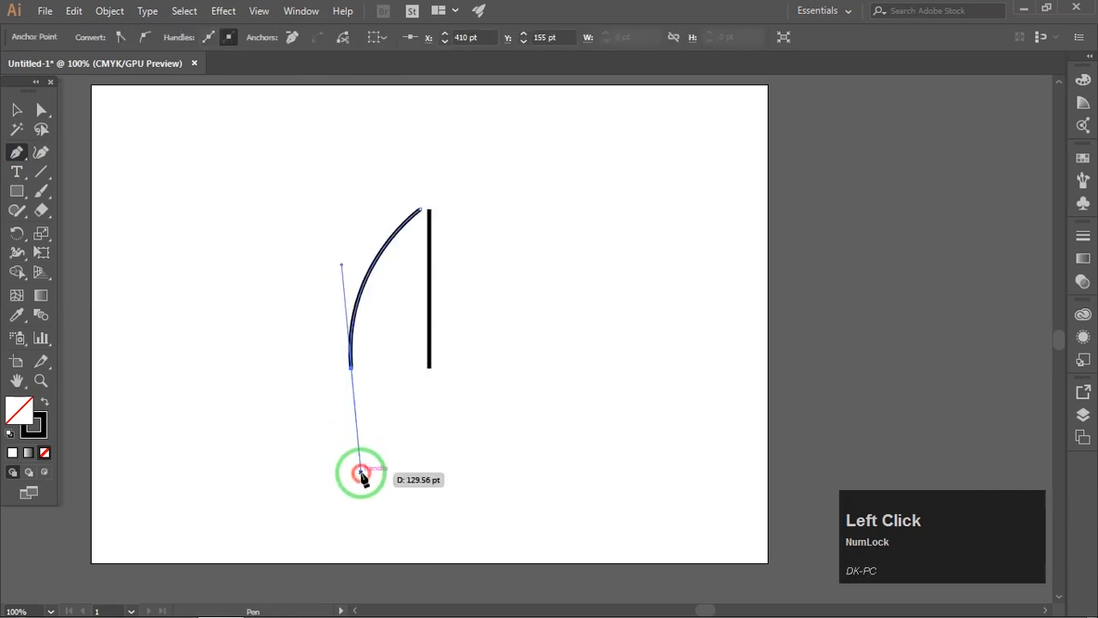
{"action": "left_click", "coordinate": [17, 112]}
{"action": "left_click", "coordinate": [411, 228]}
Step: Rotate a copy of the curved rib outward about its upper endpoint, keeping the original rib in place
{"action": "key", "text": "space"}
{"action": "left_click_drag", "start_coordinate": [467, 188], "coordinate": [452, 177]}
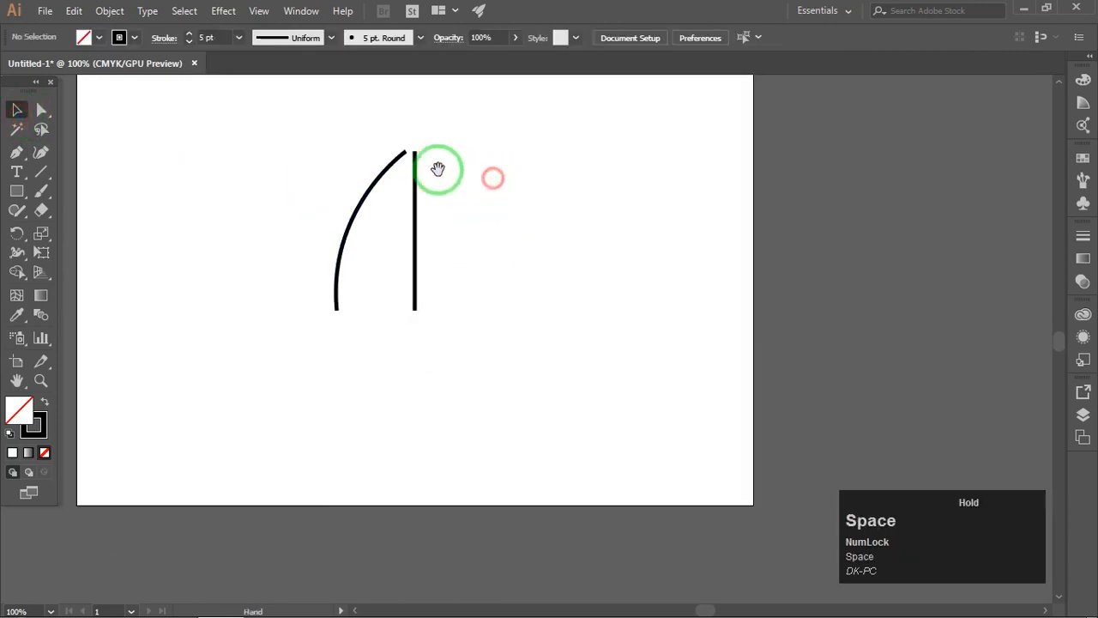
{"action": "scroll", "coordinate": [391, 170], "scroll_direction": "up", "scroll_amount": 1}
{"action": "left_click_drag", "start_coordinate": [386, 164], "coordinate": [391, 206]}
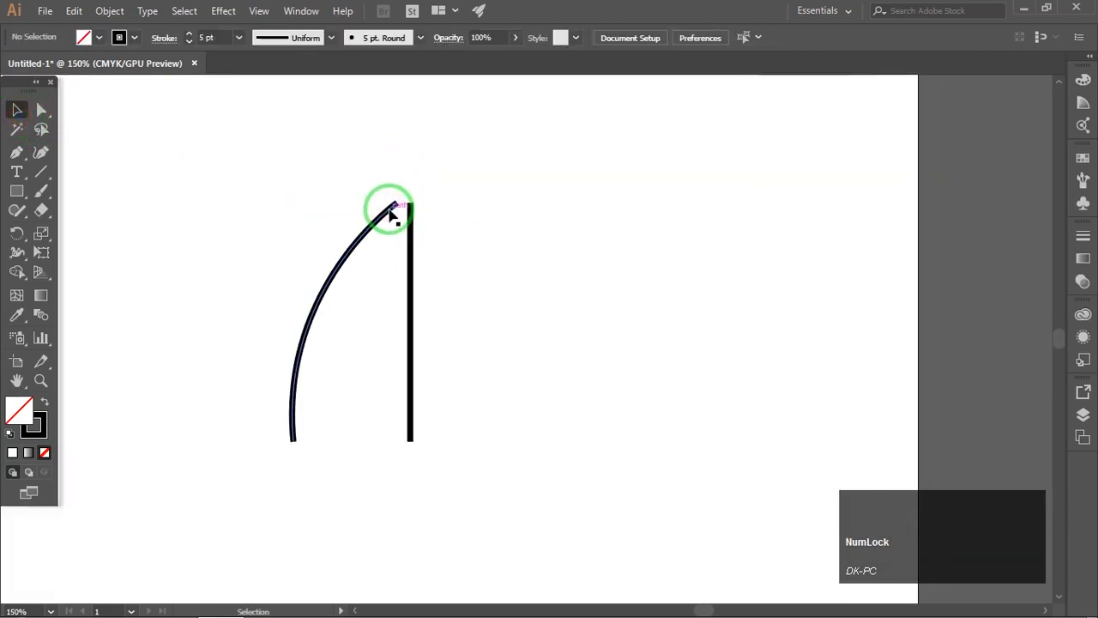
{"action": "left_click", "coordinate": [389, 206]}
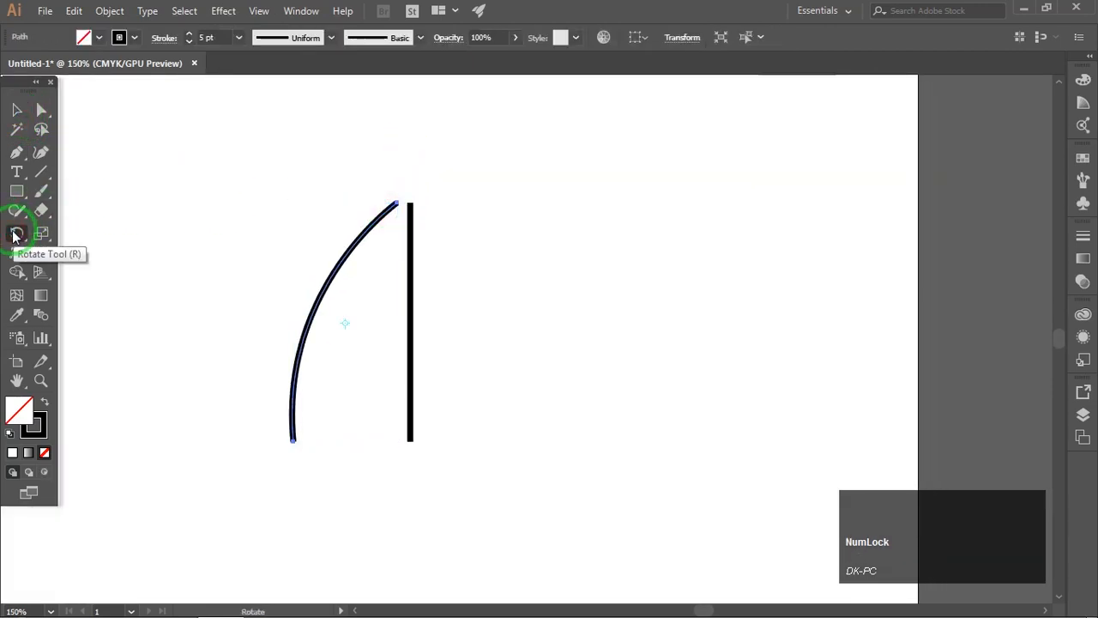
{"action": "left_click", "coordinate": [396, 203]}
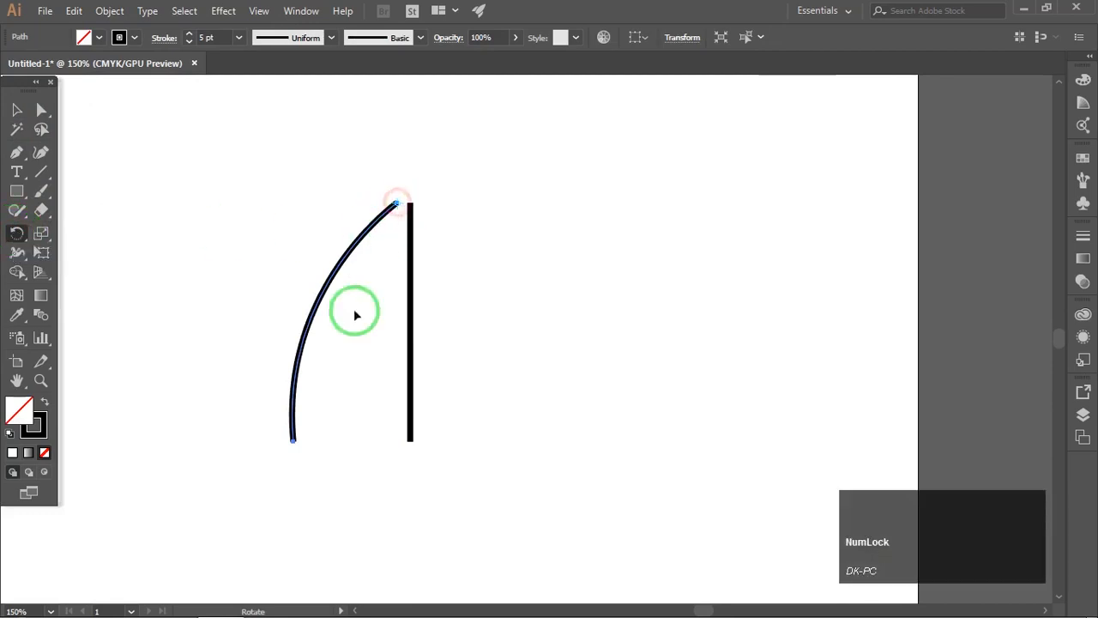
{"action": "left_click_drag", "start_coordinate": [293, 443], "coordinate": [181, 408]}
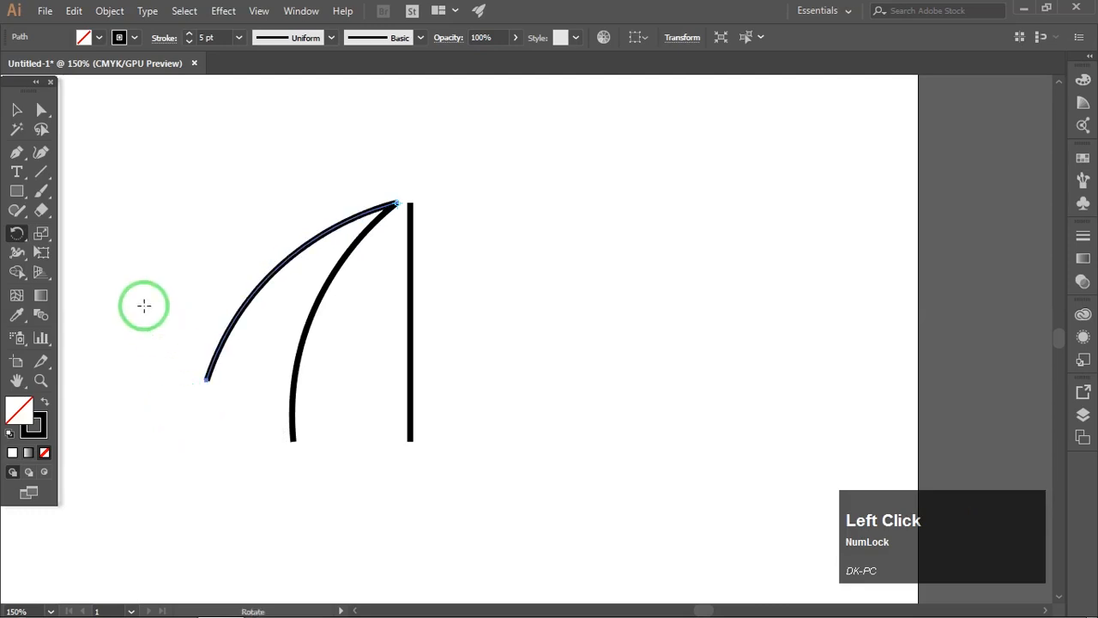
{"action": "left_click", "coordinate": [17, 111]}
{"action": "left_click", "coordinate": [270, 152]}
Step: Move both curved ribs together to the right until their upper ends meet the top of the vertical line
{"action": "left_click", "coordinate": [383, 209]}
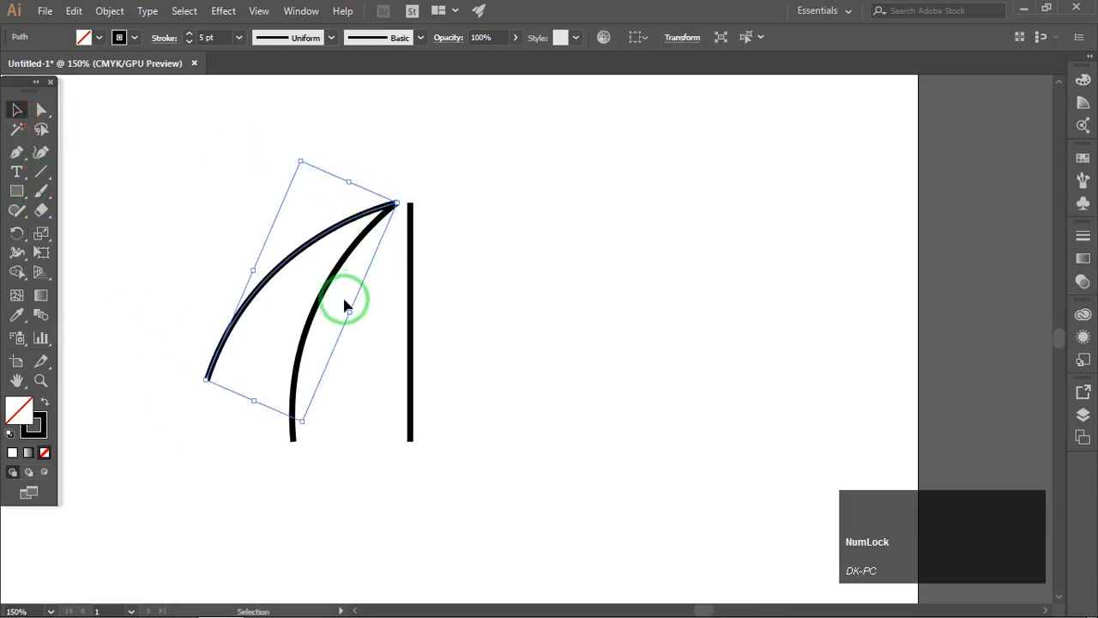
{"action": "left_click", "coordinate": [294, 441], "text": "shift"}
{"action": "key", "text": "Right"}
{"action": "key", "text": "Right"}
{"action": "key", "text": "Right"}
{"action": "key", "text": "Right"}
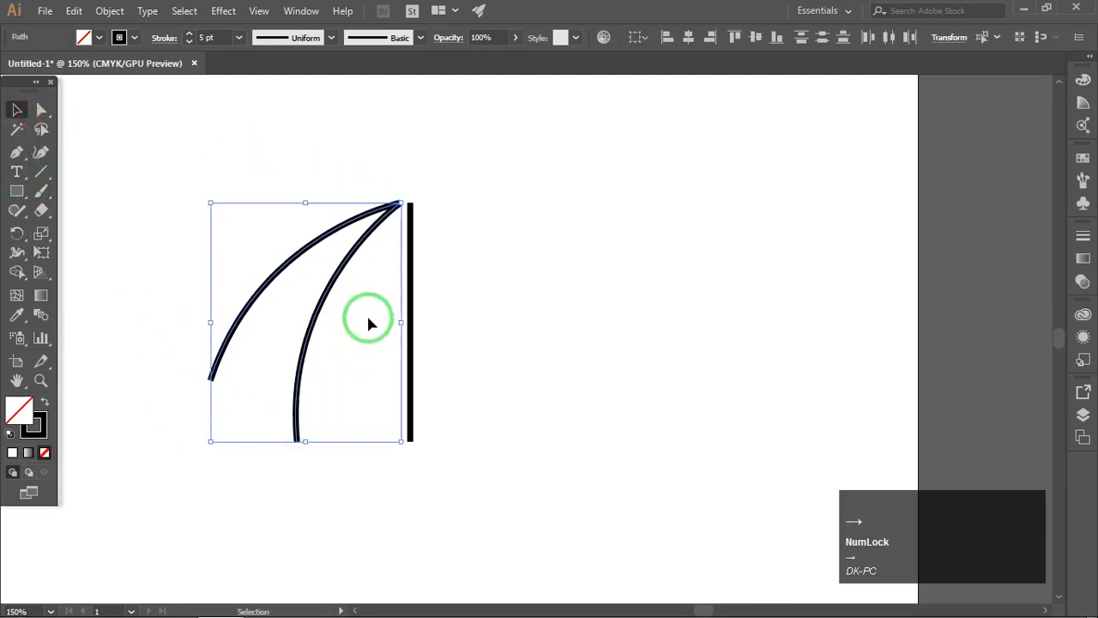
{"action": "key", "text": "Right"}
{"action": "key", "text": "Right"}
{"action": "key", "text": "Right"}
{"action": "key", "text": "Right"}
{"action": "key", "text": "Right"}
{"action": "key", "text": "Right"}
{"action": "left_click", "coordinate": [467, 294]}
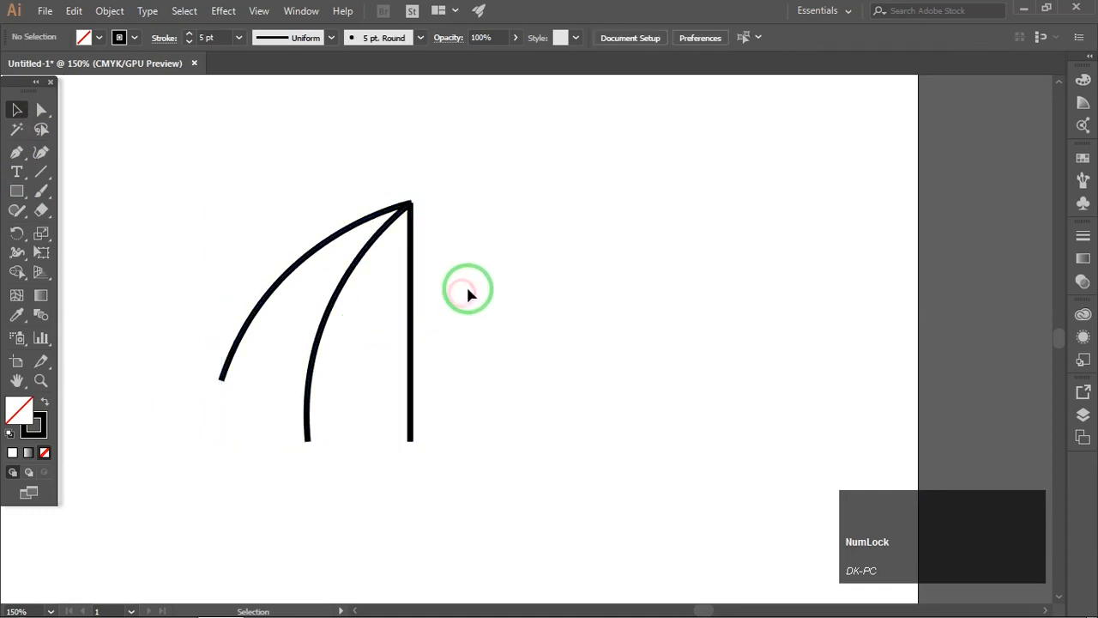
Step: Move the outer rib's lower anchor point outward and down to about X 243 pt, Y 326 pt
{"action": "scroll", "coordinate": [473, 288], "scroll_direction": "down", "scroll_amount": 1}
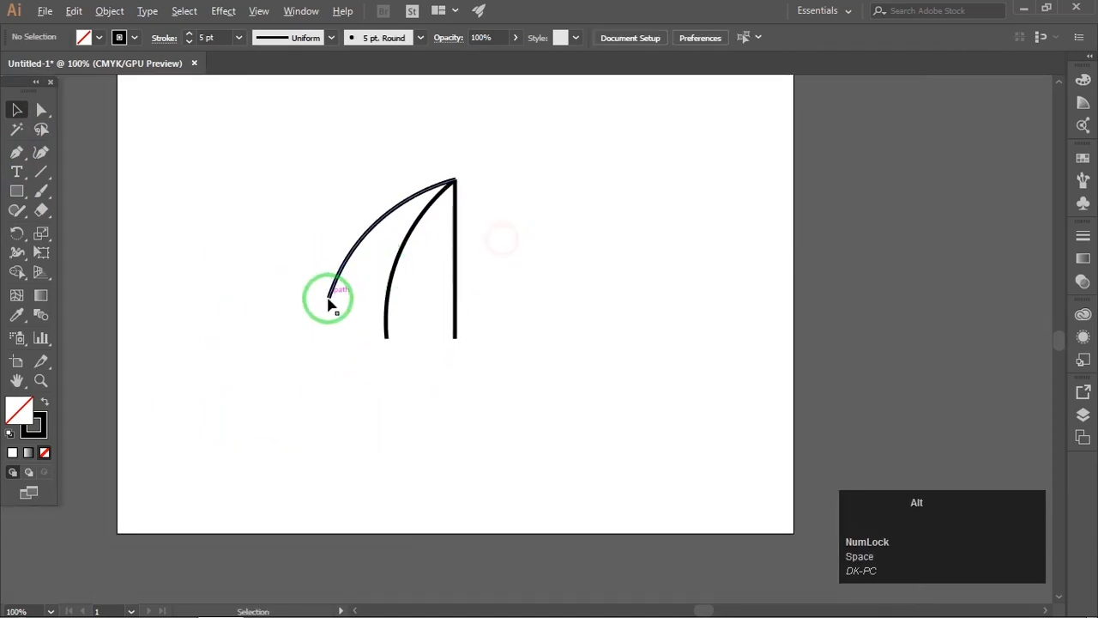
{"action": "scroll", "coordinate": [329, 307], "scroll_direction": "up", "scroll_amount": 1}
{"action": "key", "text": "a"}
{"action": "left_click", "coordinate": [329, 294]}
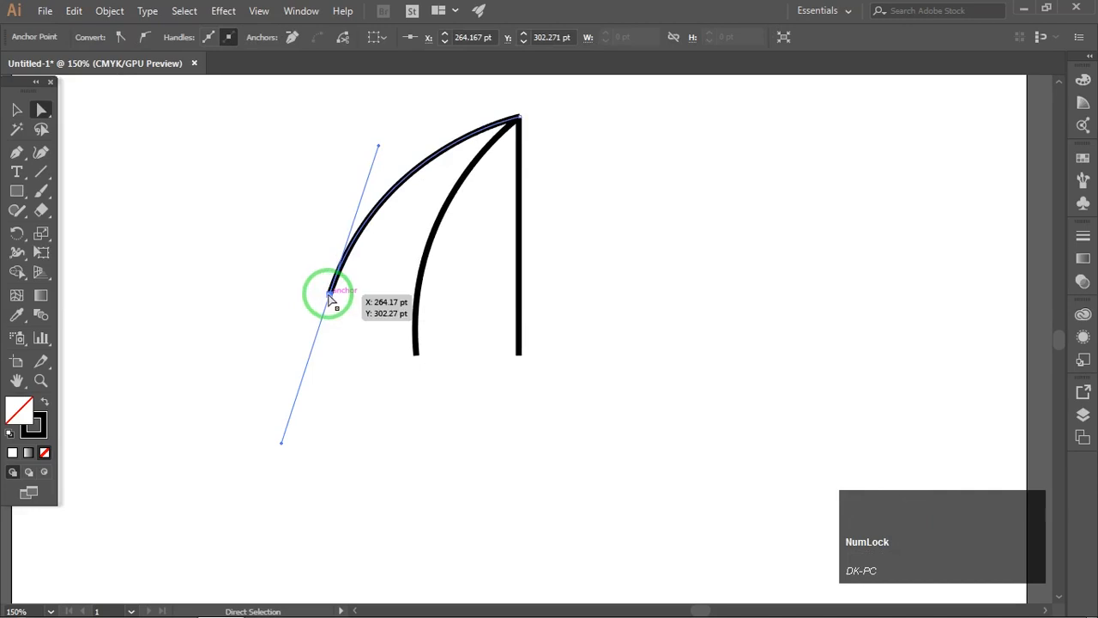
{"action": "left_click_drag", "start_coordinate": [328, 294], "coordinate": [304, 319]}
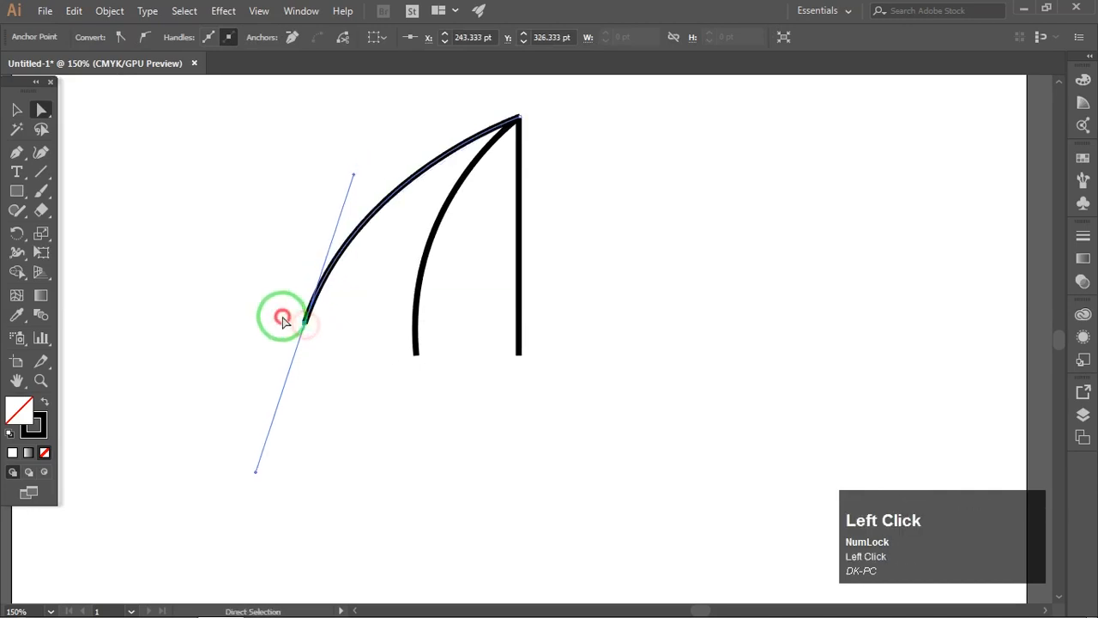
{"action": "left_click", "coordinate": [284, 319]}
Step: Draw an upward-arched scallop edge with the Pen tool from the outer rib's lower end to the inner rib's lower end
{"action": "key", "text": "p"}
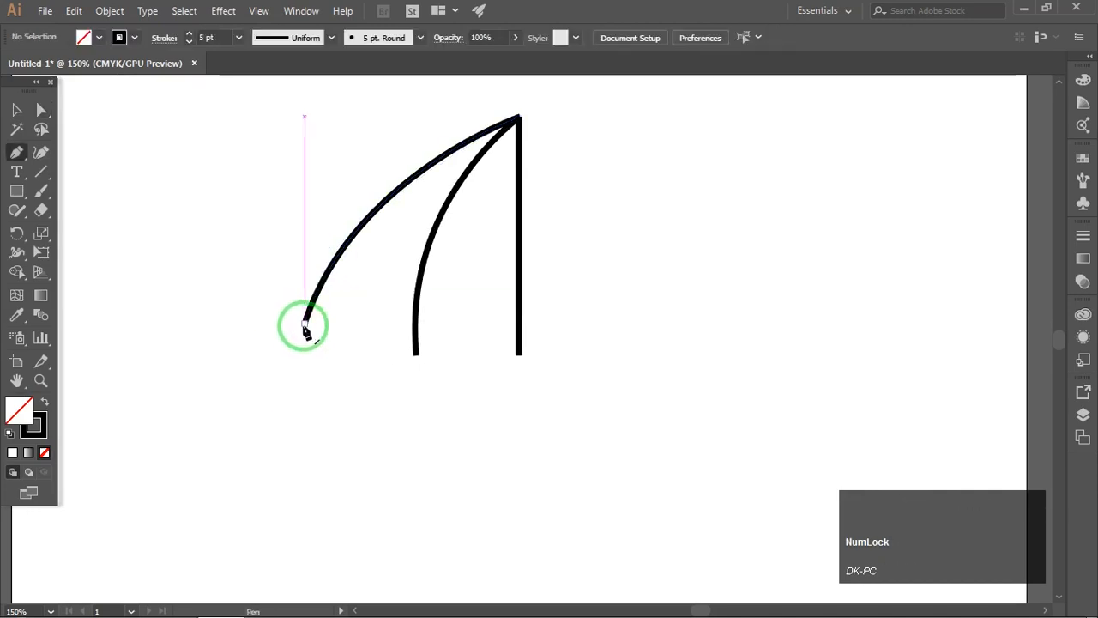
{"action": "left_click", "coordinate": [306, 320]}
{"action": "left_click", "coordinate": [414, 359]}
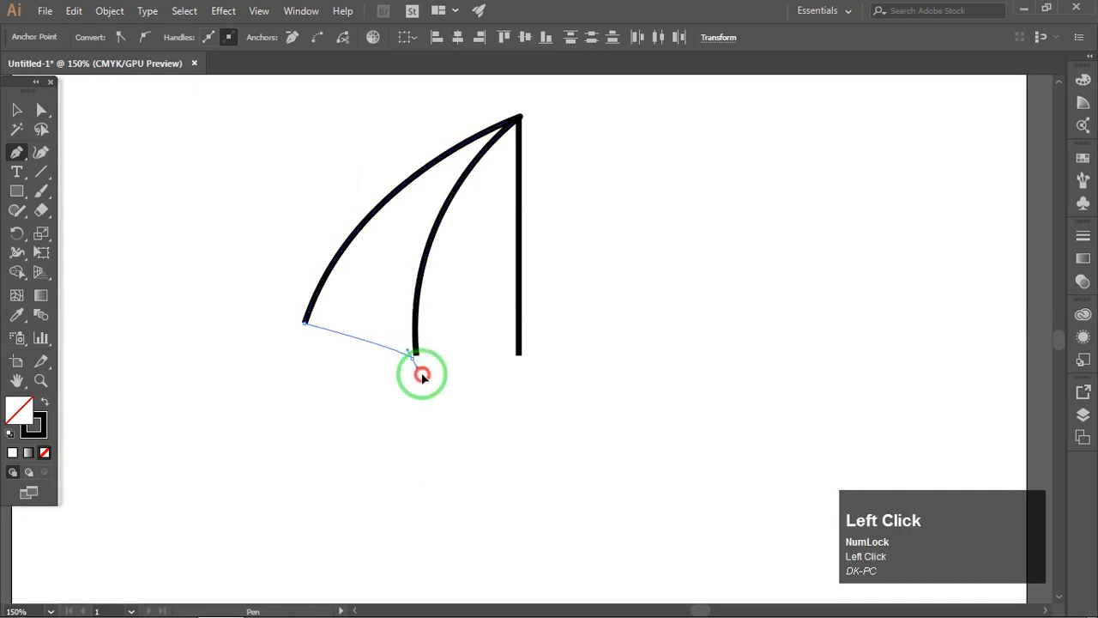
{"action": "left_click_drag", "start_coordinate": [442, 419], "coordinate": [441, 419]}
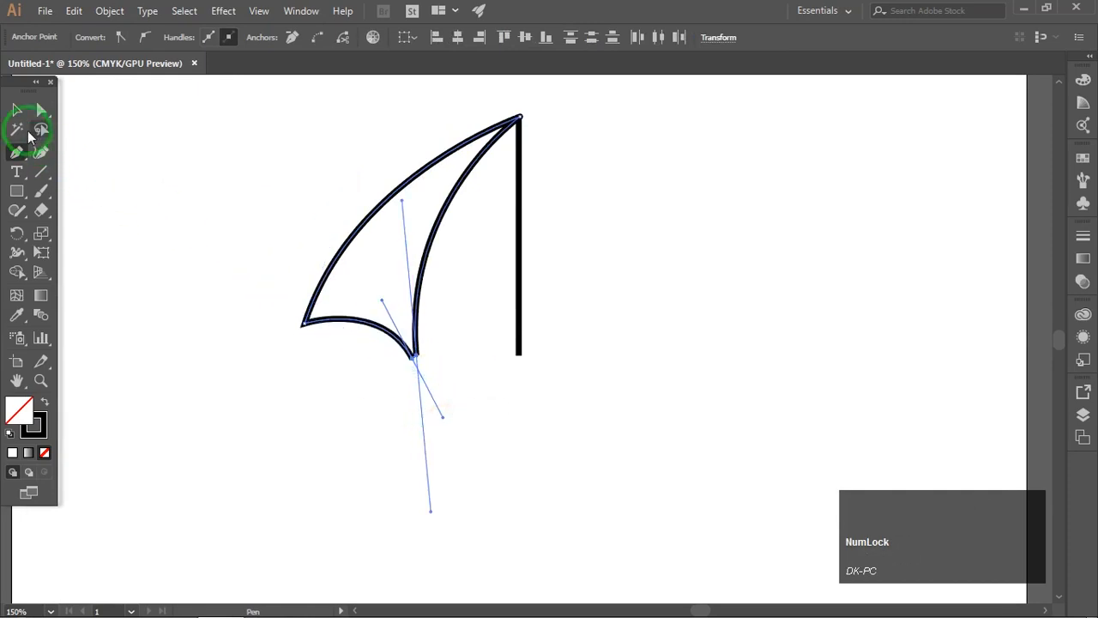
{"action": "left_click", "coordinate": [16, 110]}
{"action": "left_click", "coordinate": [183, 183]}
Step: Bring the end of the first scallop and the inner rib's lower end together at one corner
{"action": "scroll", "coordinate": [425, 384], "scroll_direction": "up", "scroll_amount": 1}
{"action": "scroll", "coordinate": [388, 314], "scroll_direction": "up", "scroll_amount": 1}
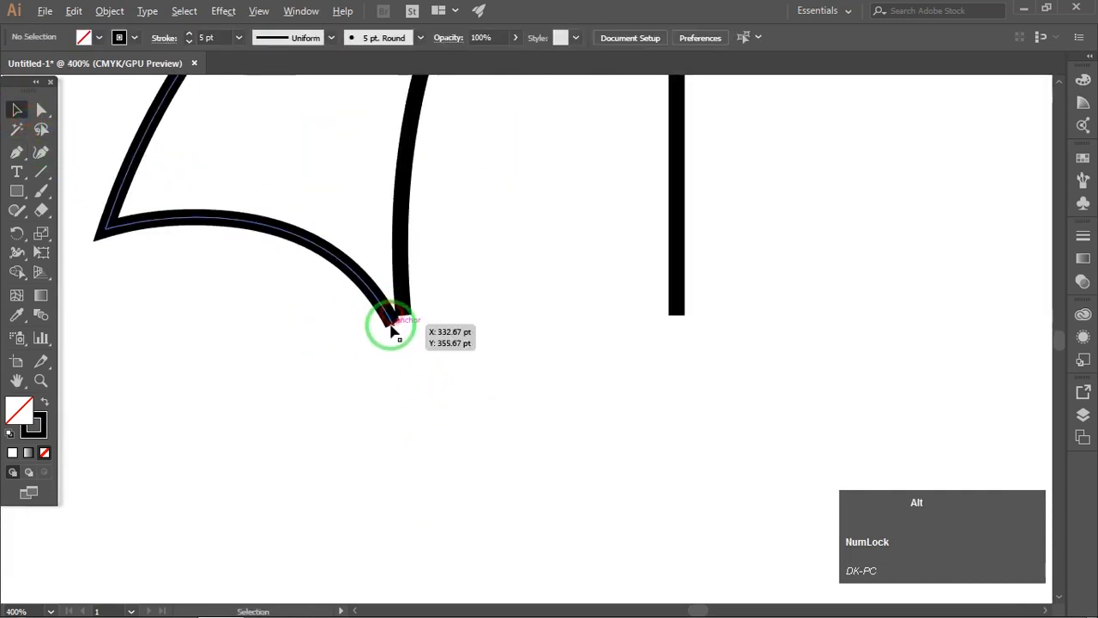
{"action": "scroll", "coordinate": [400, 324], "scroll_direction": "up", "scroll_amount": 3}
{"action": "key", "text": "a"}
{"action": "left_click_drag", "start_coordinate": [405, 318], "coordinate": [384, 345]}
{"action": "left_click", "coordinate": [409, 344]}
Step: Draw a second upward-arched scallop from the inner rib's lower end to the bottom of the vertical line
{"action": "scroll", "coordinate": [410, 340], "scroll_direction": "down", "scroll_amount": 4}
{"action": "scroll", "coordinate": [439, 332], "scroll_direction": "up", "scroll_amount": 1}
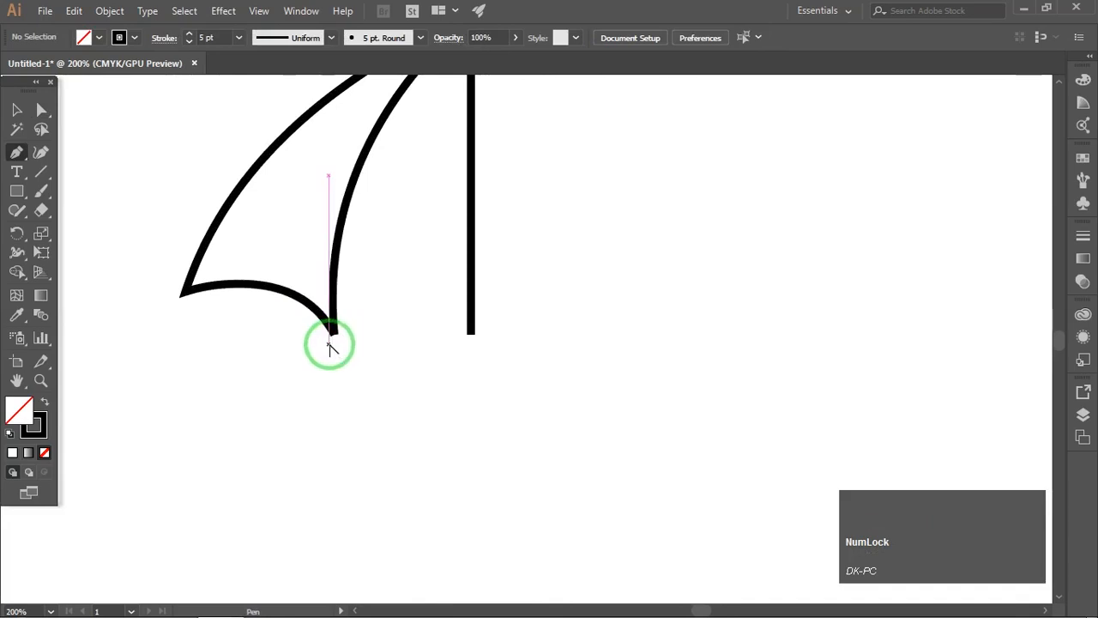
{"action": "scroll", "coordinate": [330, 344], "scroll_direction": "up", "scroll_amount": 2}
{"action": "left_click", "coordinate": [317, 336]}
{"action": "left_click_drag", "start_coordinate": [588, 331], "coordinate": [736, 443]}
{"action": "left_click", "coordinate": [139, 306]}
Step: Select the whole half canopy and create a reflected copy across the vertical axis
{"action": "scroll", "coordinate": [257, 360], "scroll_direction": "down", "scroll_amount": 5}
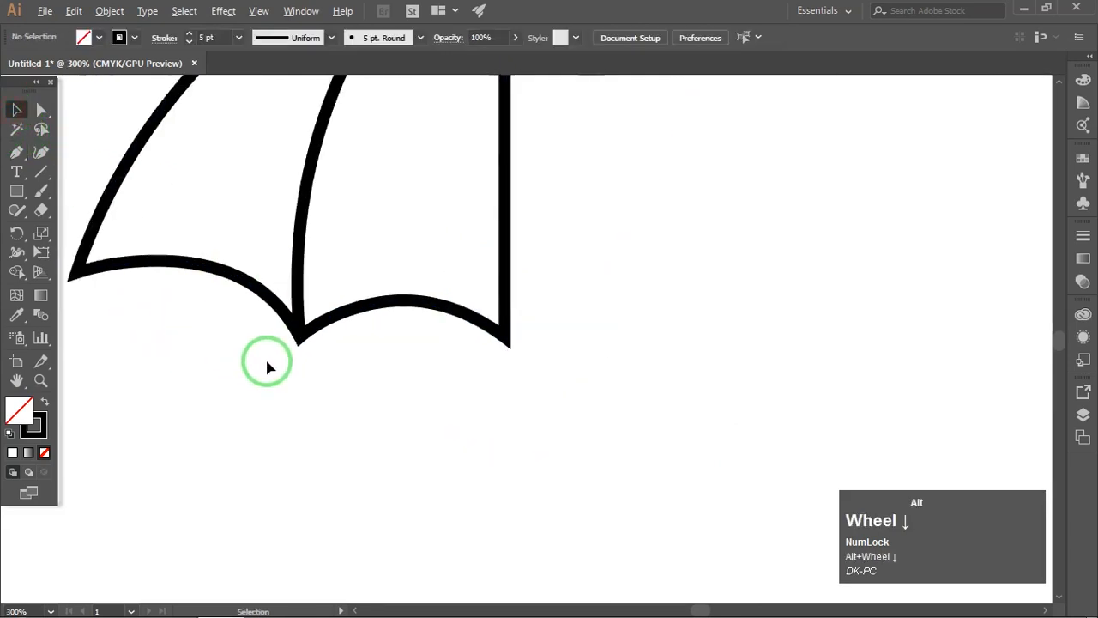
{"action": "scroll", "coordinate": [352, 294], "scroll_direction": "up", "scroll_amount": 1}
{"action": "scroll", "coordinate": [353, 294], "scroll_direction": "up", "scroll_amount": 1}
{"action": "left_click_drag", "start_coordinate": [338, 283], "coordinate": [432, 274]}
{"action": "left_click_drag", "start_coordinate": [186, 147], "coordinate": [541, 499]}
{"action": "right_click", "coordinate": [332, 292]}
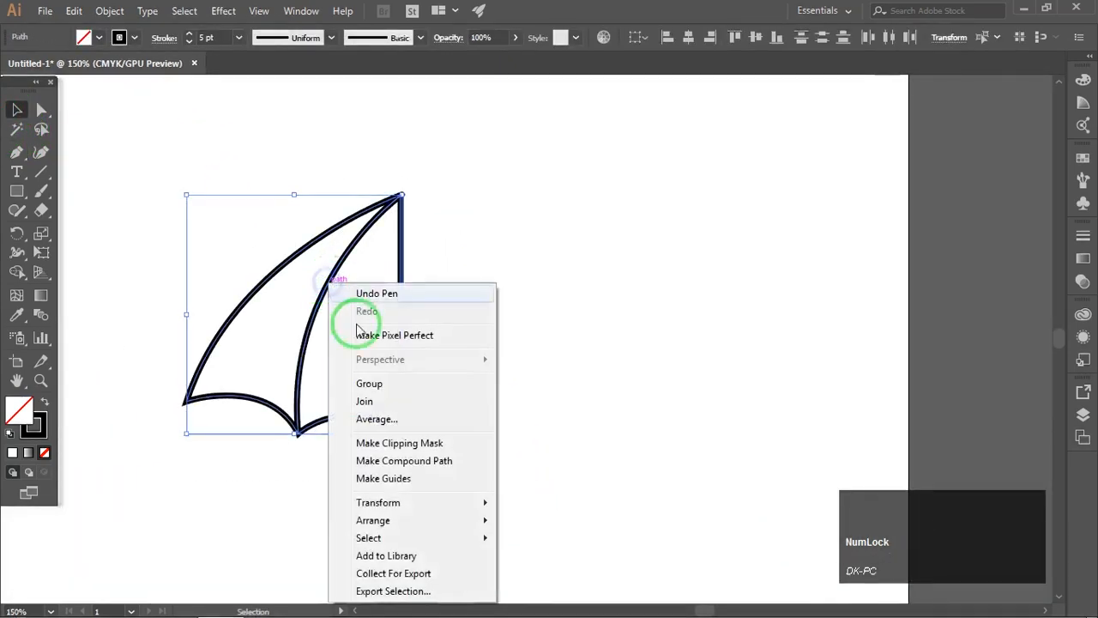
{"action": "mouse_move", "coordinate": [400, 503]}
{"action": "left_click", "coordinate": [537, 419]}
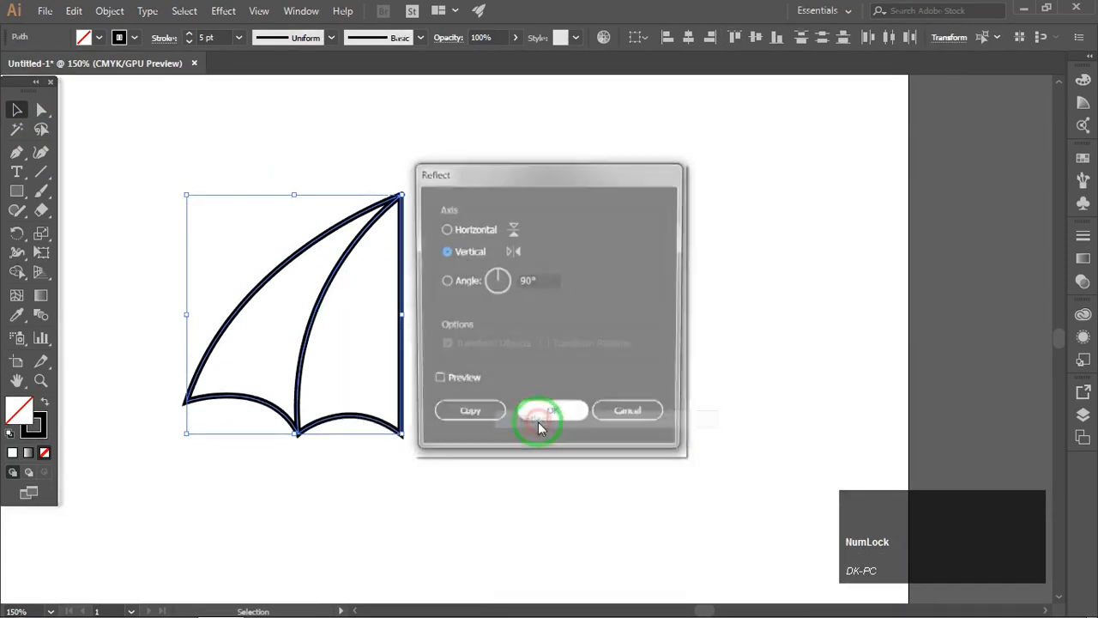
{"action": "left_click", "coordinate": [438, 382]}
{"action": "left_click", "coordinate": [466, 419]}
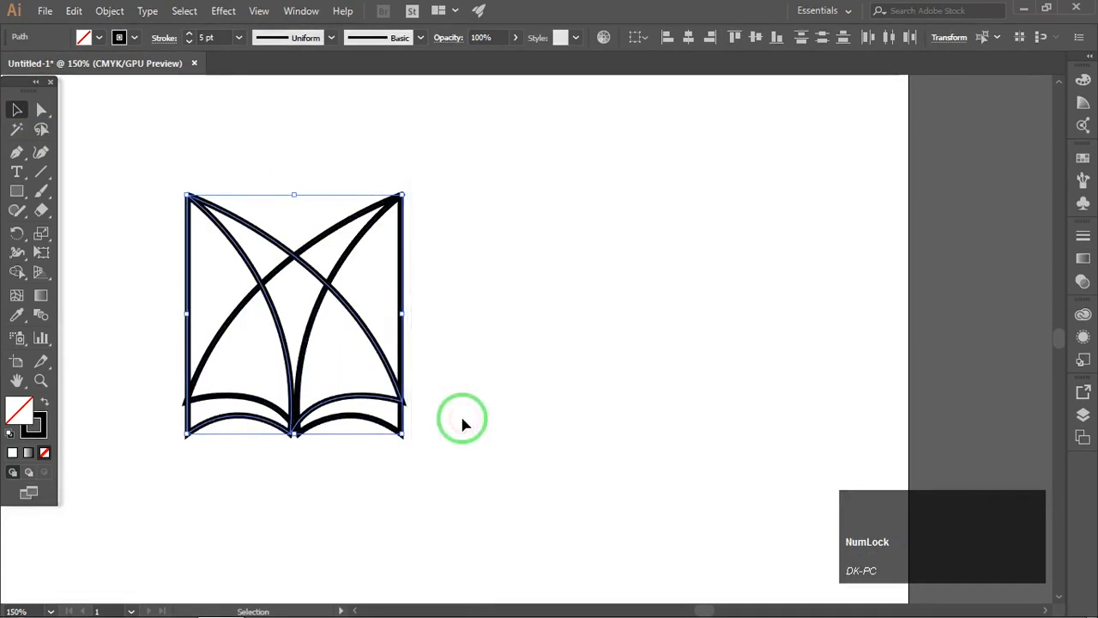
Step: Move the reflected half canopy right until its vertical line coincides with the original's, completing the symmetrical umbrella top
{"action": "key", "text": "shift+Right"}
{"action": "key", "text": "shift+Right"}
{"action": "key", "text": "shift+Right"}
{"action": "key", "text": "shift+Right"}
{"action": "key", "text": "shift+Right"}
{"action": "key", "text": "shift+Right"}
{"action": "key", "text": "shift+Right"}
{"action": "key", "text": "shift+Right"}
{"action": "key", "text": "shift+Right"}
{"action": "key", "text": "shift+Right"}
{"action": "key", "text": "shift+Right"}
{"action": "key", "text": "shift+Right"}
{"action": "key", "text": "shift+Right"}
{"action": "key", "text": "shift+Right"}
{"action": "key", "text": "shift+Right"}
{"action": "key", "text": "shift+Right"}
{"action": "key", "text": "shift+Right"}
{"action": "key", "text": "shift+Right"}
{"action": "key", "text": "Left"}
{"action": "key", "text": "Left"}
{"action": "key", "text": "Left"}
{"action": "key", "text": "Left"}
{"action": "key", "text": "Left"}
{"action": "key", "text": "Left"}
{"action": "key", "text": "Left"}
{"action": "key", "text": "Left"}
{"action": "key", "text": "Left"}
{"action": "key", "text": "Left"}
{"action": "key", "text": "Left"}
{"action": "key", "text": "Left"}
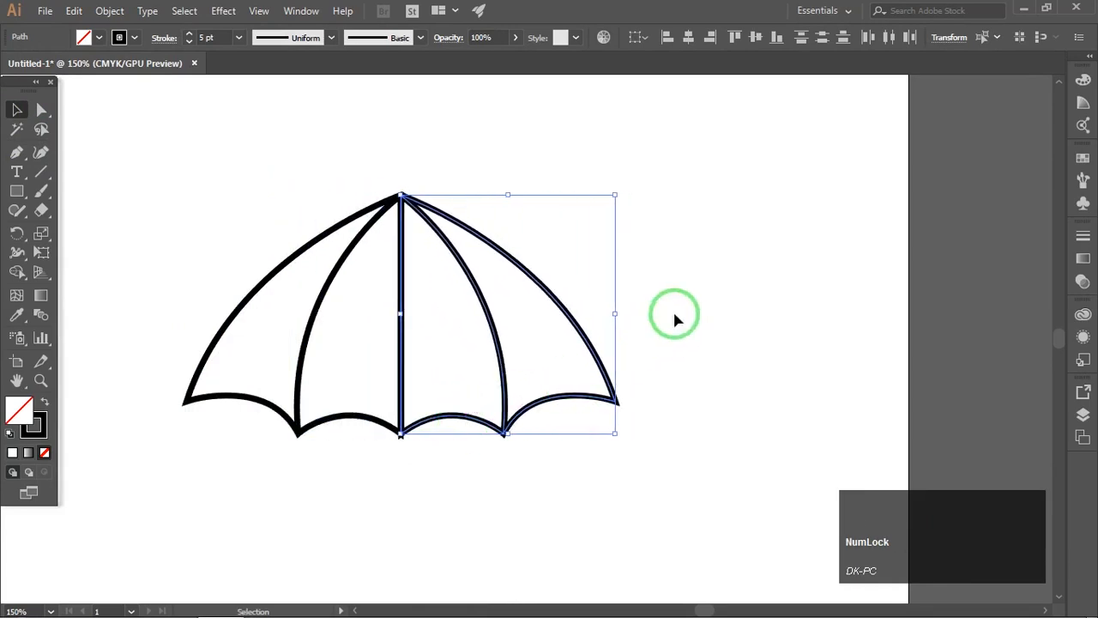
{"action": "left_click", "coordinate": [659, 331]}
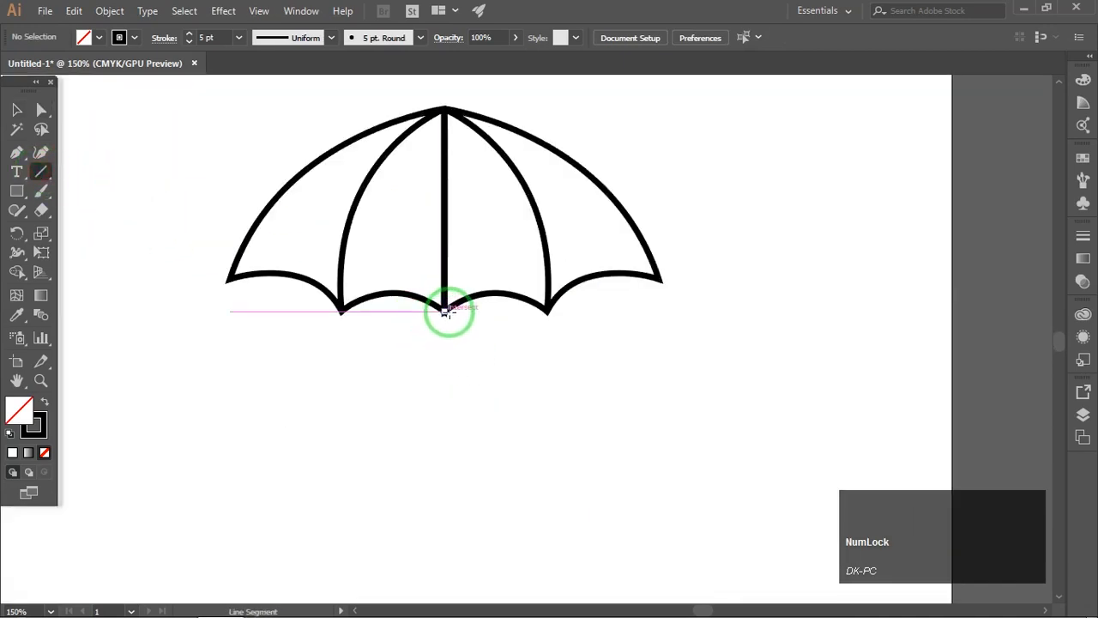
Step: Draw a vertical shaft line down from the canopy's bottom centre and set its stroke weight to 9 pt
{"action": "left_click_drag", "start_coordinate": [445, 311], "coordinate": [461, 553]}
{"action": "left_click", "coordinate": [18, 111]}
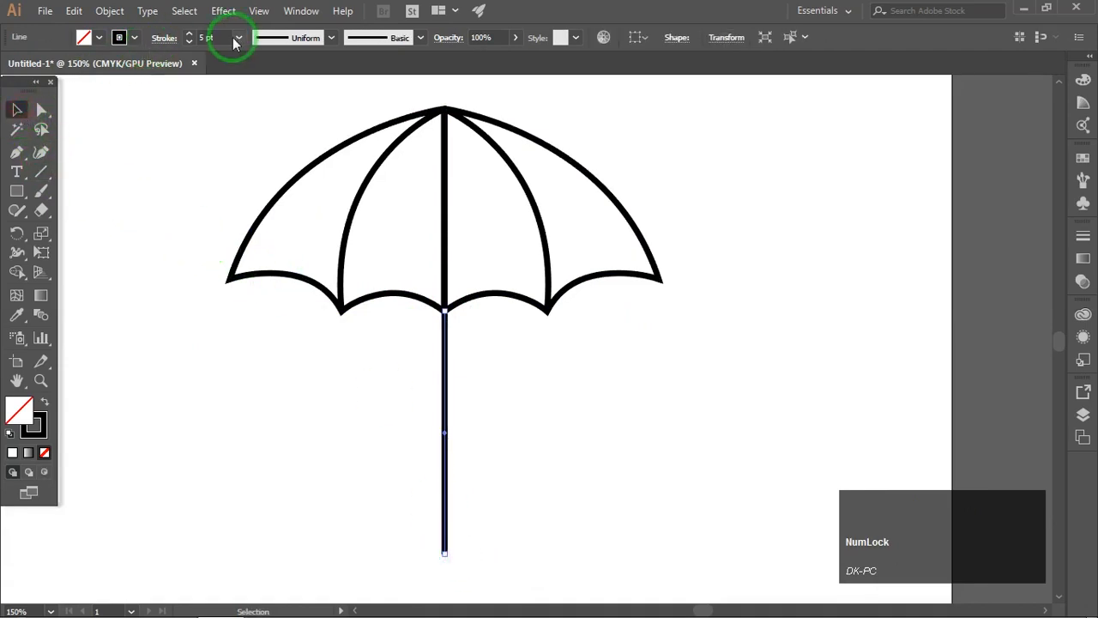
{"action": "scroll", "coordinate": [218, 34], "scroll_direction": "up", "scroll_amount": 2}
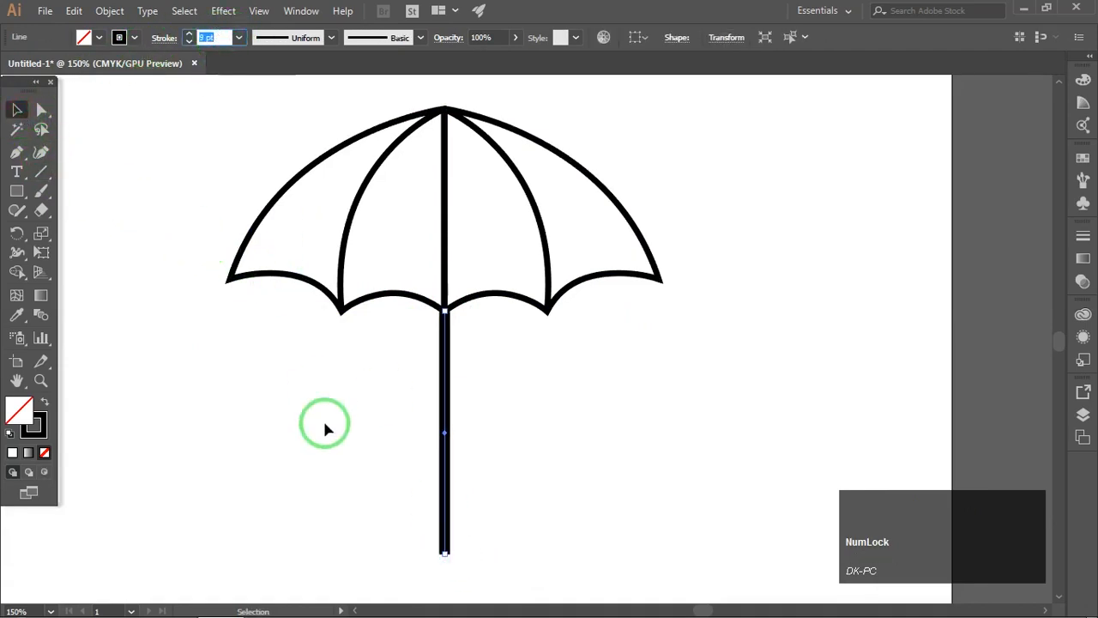
{"action": "left_click", "coordinate": [318, 446]}
Step: Shorten the umbrella shaft by moving only its lower anchor point straight up
{"action": "scroll", "coordinate": [520, 385], "scroll_direction": "down", "scroll_amount": 1}
{"action": "left_click_drag", "start_coordinate": [526, 400], "coordinate": [539, 408]}
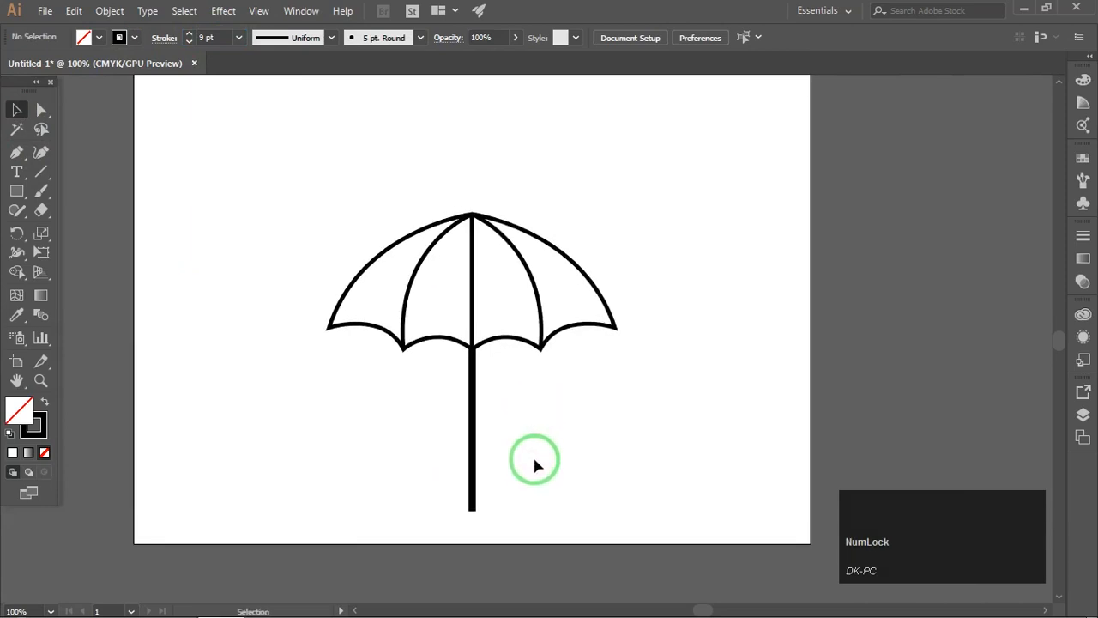
{"action": "key", "text": "a"}
{"action": "left_click_drag", "start_coordinate": [501, 517], "coordinate": [411, 498]}
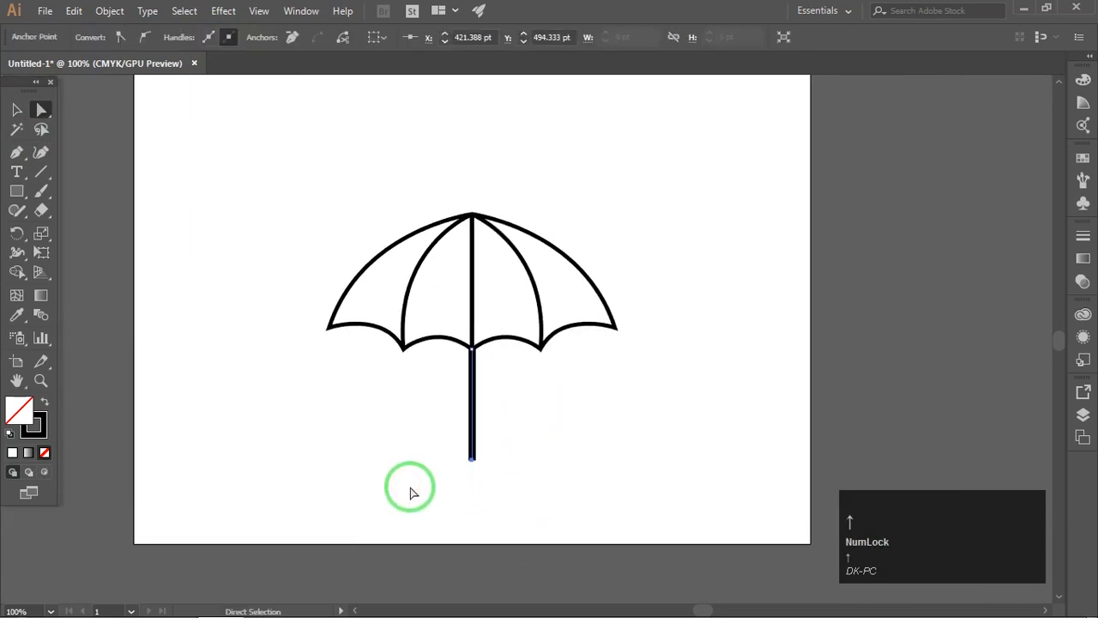
{"action": "left_click", "coordinate": [433, 420]}
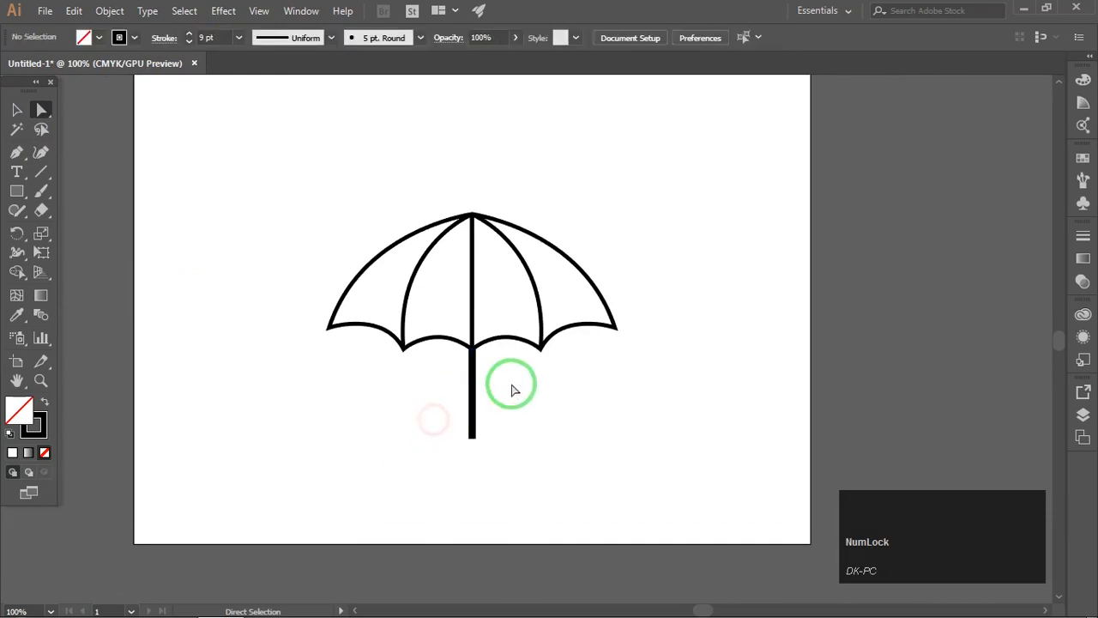
Step: Select the entire umbrella and expand its strokes into filled shapes
{"action": "left_click_drag", "start_coordinate": [543, 374], "coordinate": [519, 382]}
{"action": "left_click_drag", "start_coordinate": [506, 264], "coordinate": [467, 277]}
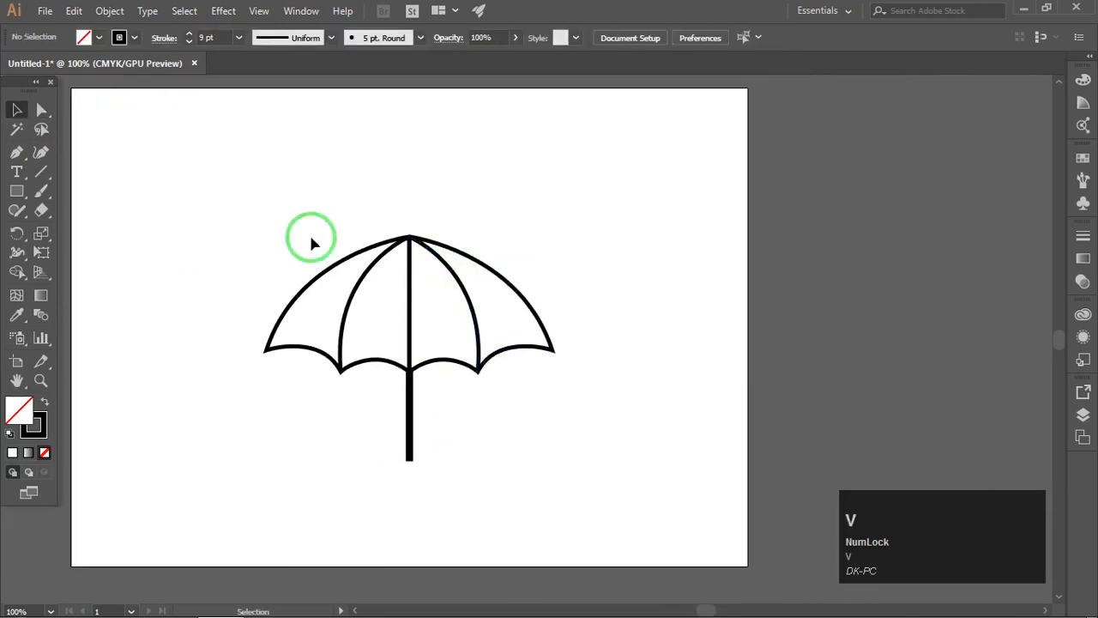
{"action": "left_click_drag", "start_coordinate": [213, 195], "coordinate": [626, 448]}
{"action": "left_click", "coordinate": [109, 10]}
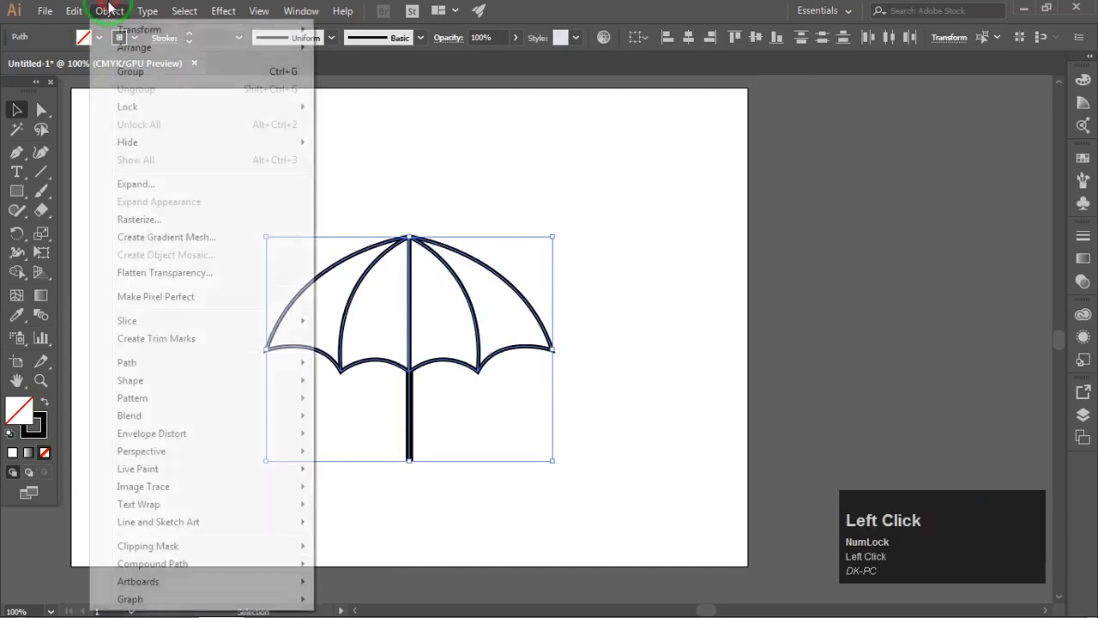
{"action": "left_click", "coordinate": [138, 183]}
{"action": "left_click", "coordinate": [514, 390]}
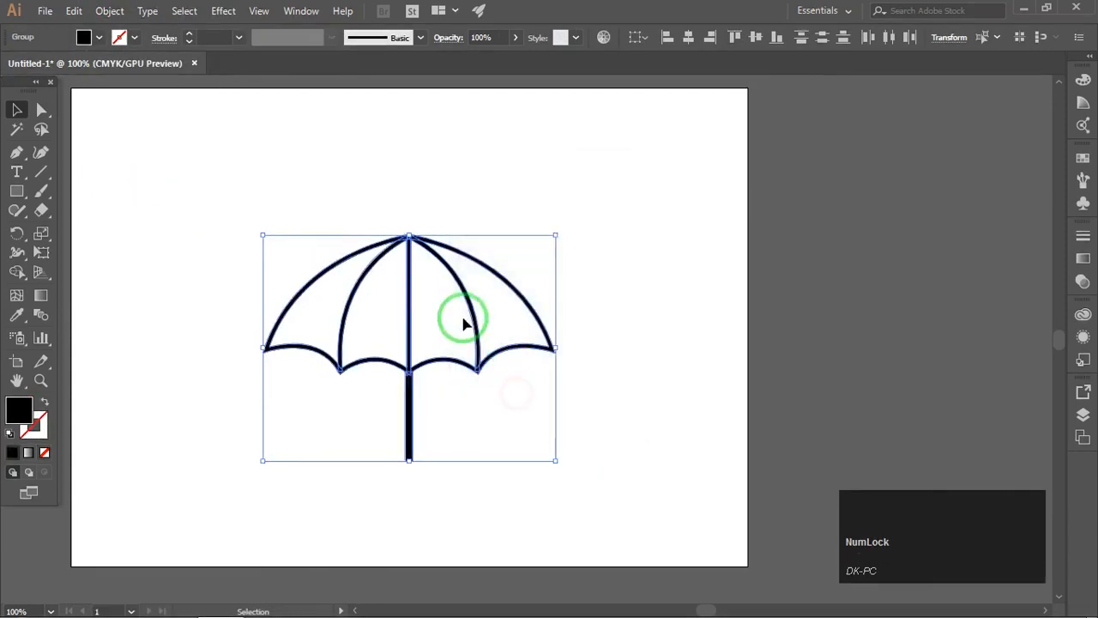
Step: Start a Pen path at the canopy's apex, tracing down the centre rib and along the left inner panel's scalloped bottom edge
{"action": "scroll", "coordinate": [393, 262], "scroll_direction": "up", "scroll_amount": 3}
{"action": "left_click", "coordinate": [510, 156]}
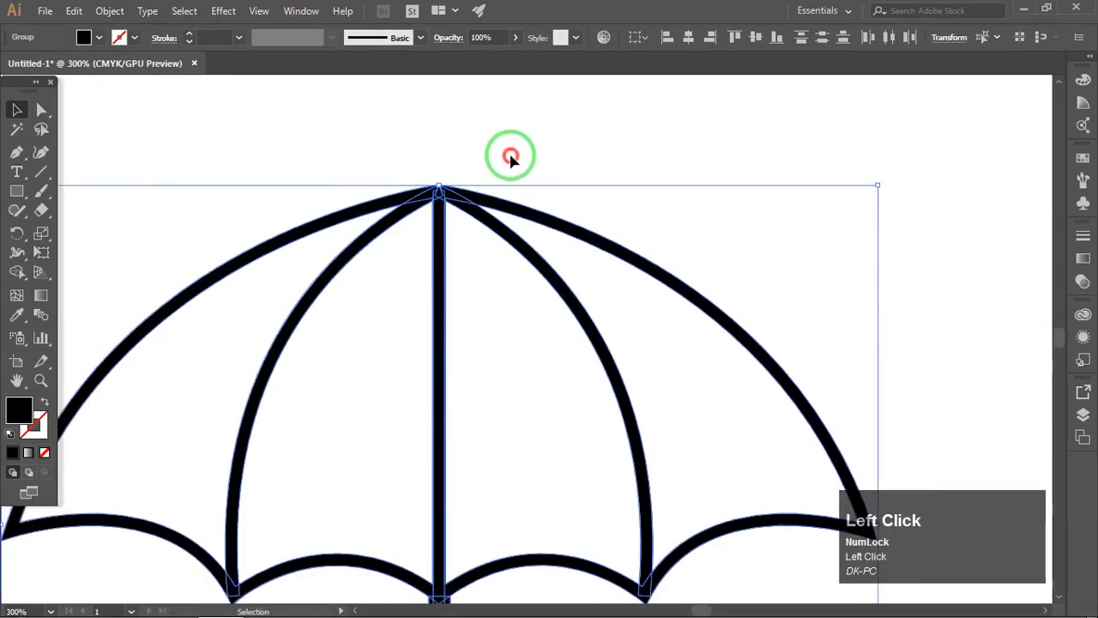
{"action": "left_click", "coordinate": [17, 153]}
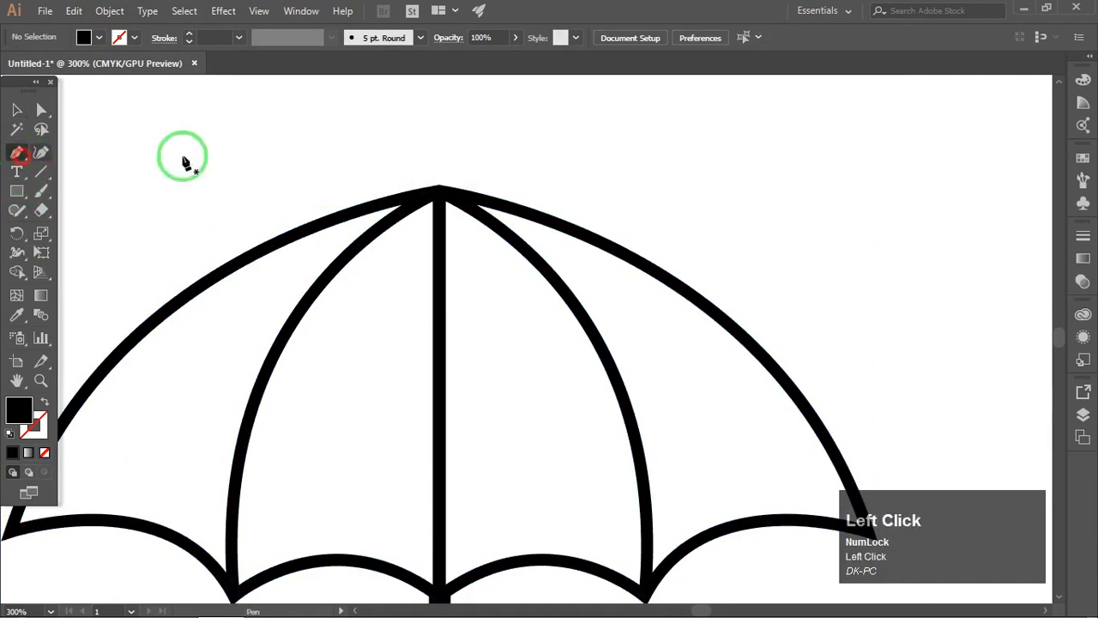
{"action": "left_click", "coordinate": [439, 199]}
{"action": "key", "text": "space"}
{"action": "left_click_drag", "start_coordinate": [451, 299], "coordinate": [459, 138]}
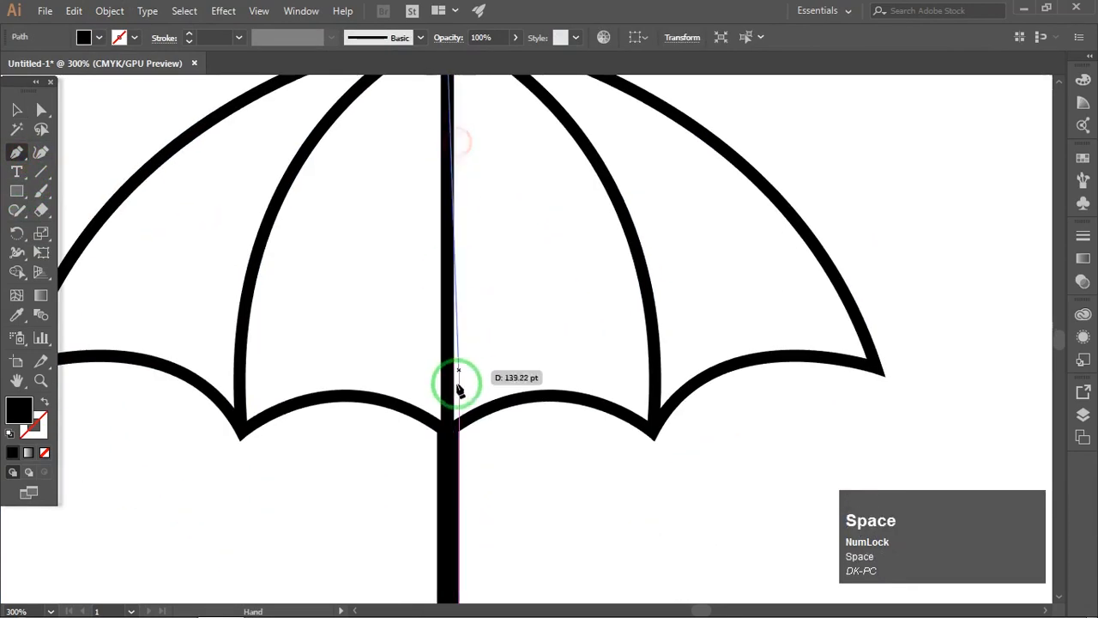
{"action": "left_click", "coordinate": [446, 430]}
{"action": "left_click", "coordinate": [385, 397]}
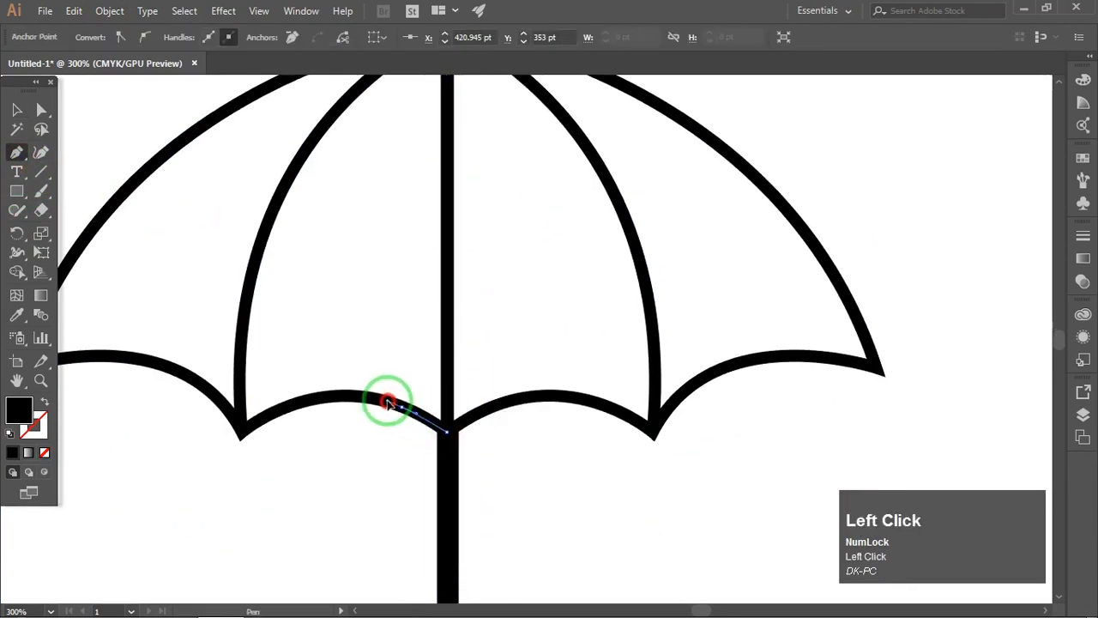
{"action": "left_click_drag", "start_coordinate": [311, 396], "coordinate": [237, 434]}
Step: Continue the path up the left curved rib to the apex and close it around the left inner panel
{"action": "mouse_move", "coordinate": [240, 297]}
{"action": "left_mouse_down"}
{"action": "mouse_move", "coordinate": [237, 314]}
{"action": "mouse_move", "coordinate": [255, 271]}
{"action": "mouse_move", "coordinate": [247, 276]}
{"action": "left_mouse_up"}
{"action": "left_click_drag", "start_coordinate": [278, 186], "coordinate": [283, 176]}
{"action": "key", "text": "space"}
{"action": "left_click_drag", "start_coordinate": [317, 152], "coordinate": [266, 280]}
{"action": "left_click_drag", "start_coordinate": [292, 221], "coordinate": [299, 214]}
{"action": "left_click", "coordinate": [379, 161]}
{"action": "left_click", "coordinate": [397, 162]}
Step: Fill the traced left inner panel with red and send it to the back, behind the black outlines
{"action": "left_click", "coordinate": [17, 109]}
{"action": "left_click", "coordinate": [325, 289]}
{"action": "left_click", "coordinate": [83, 37]}
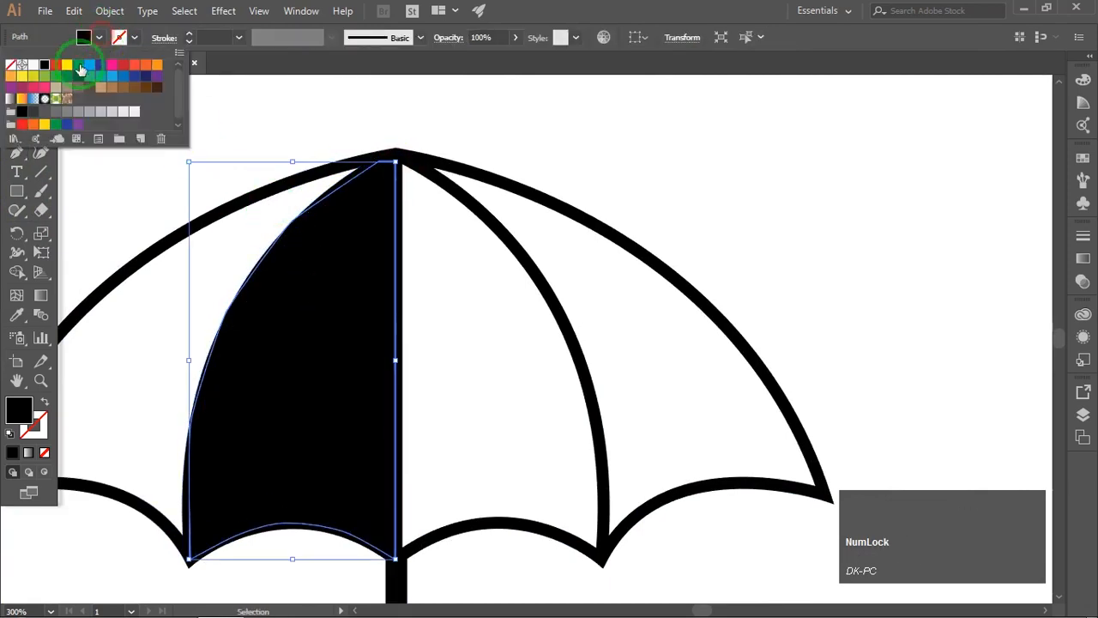
{"action": "left_click", "coordinate": [56, 67]}
{"action": "right_click", "coordinate": [367, 221]}
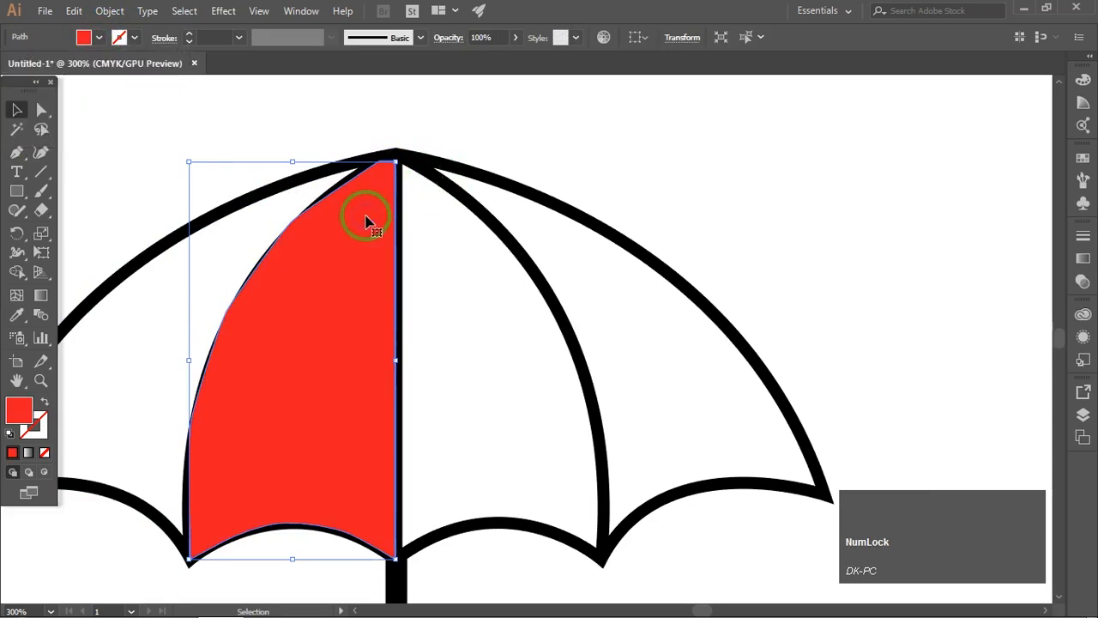
{"action": "left_click", "coordinate": [420, 472]}
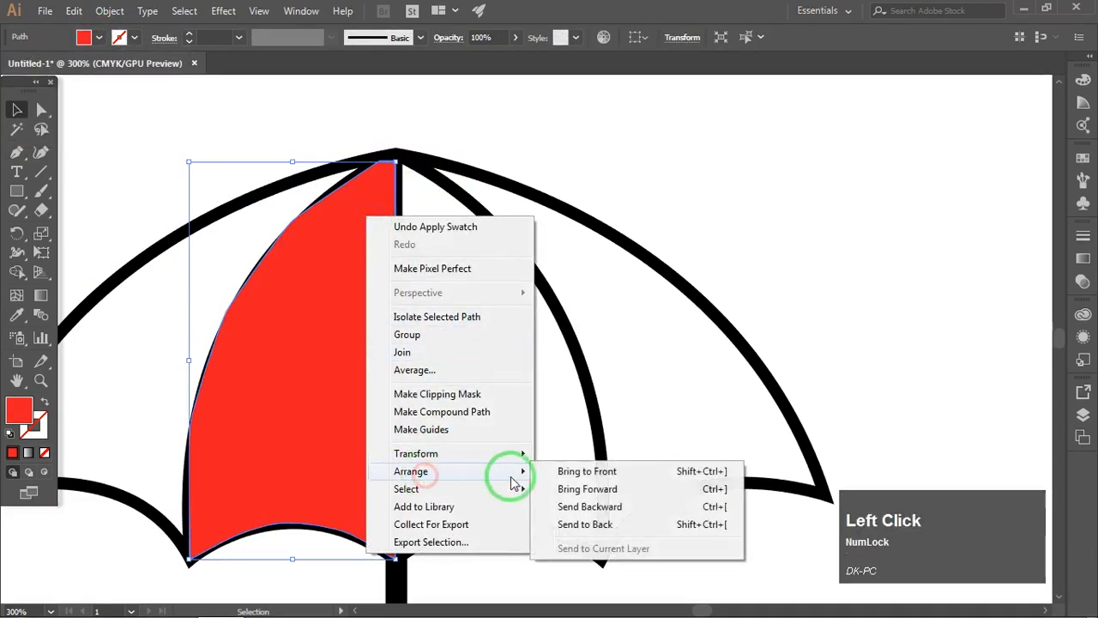
{"action": "left_click", "coordinate": [592, 524]}
{"action": "left_click", "coordinate": [729, 111]}
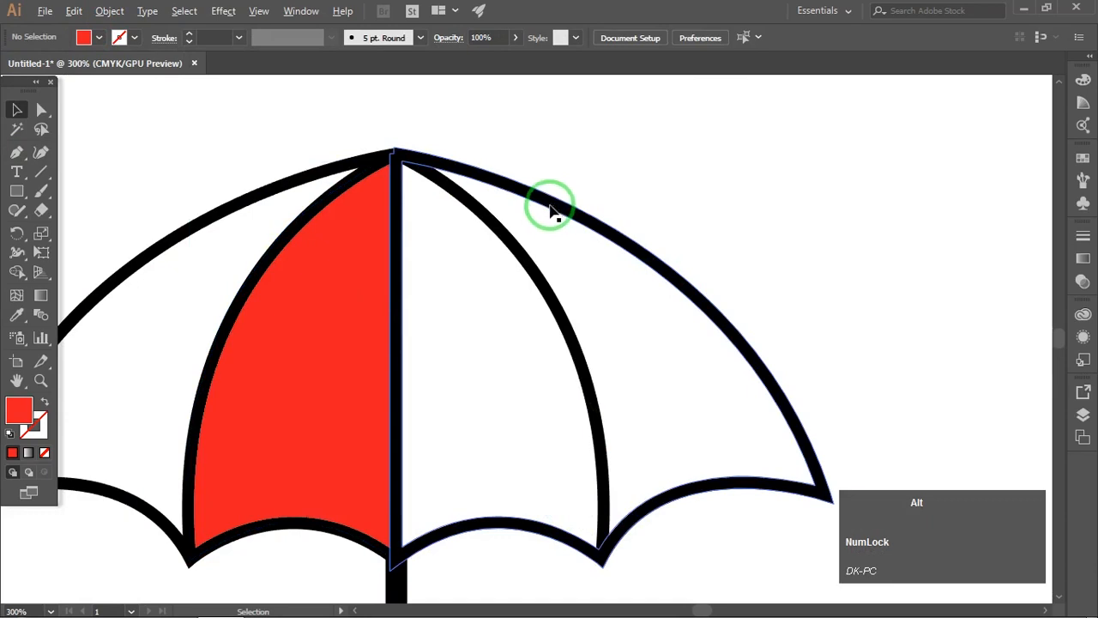
Step: Start a Pen path near the apex and trace the canopy's outer right edge down to its tip
{"action": "scroll", "coordinate": [554, 206], "scroll_direction": "down", "scroll_amount": 2, "text": "alt"}
{"action": "left_click", "coordinate": [665, 187]}
{"action": "left_click_drag", "start_coordinate": [665, 187], "coordinate": [518, 268]}
{"action": "scroll", "coordinate": [431, 274], "scroll_direction": "up", "scroll_amount": 4, "text": "alt"}
{"action": "scroll", "coordinate": [446, 281], "scroll_direction": "down", "scroll_amount": 3, "text": "alt"}
{"action": "scroll", "coordinate": [504, 262], "scroll_direction": "up", "scroll_amount": 1, "text": "alt"}
{"action": "scroll", "coordinate": [505, 262], "scroll_direction": "up", "scroll_amount": 2, "text": "alt"}
{"action": "key", "text": "p"}
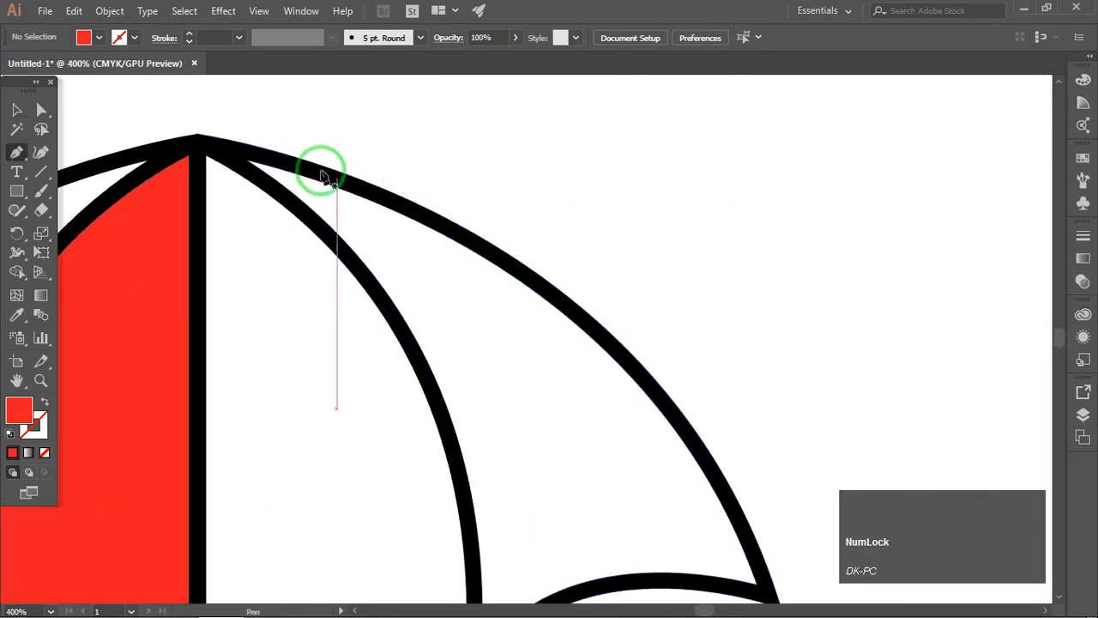
{"action": "left_click", "coordinate": [235, 149]}
{"action": "left_click_drag", "start_coordinate": [560, 300], "coordinate": [665, 399]}
{"action": "left_click_drag", "start_coordinate": [698, 461], "coordinate": [503, 203]}
{"action": "left_click_drag", "start_coordinate": [576, 339], "coordinate": [624, 480]}
{"action": "left_click", "coordinate": [577, 339]}
Step: Trace the outer right panel's scalloped bottom and right curved rib back to the apex, switching the path from fill to stroke
{"action": "left_click_drag", "start_coordinate": [453, 322], "coordinate": [406, 328]}
{"action": "left_click_drag", "start_coordinate": [328, 358], "coordinate": [302, 380]}
{"action": "left_click", "coordinate": [276, 425]}
{"action": "left_click_drag", "start_coordinate": [251, 265], "coordinate": [400, 441]}
{"action": "left_click", "coordinate": [44, 401]}
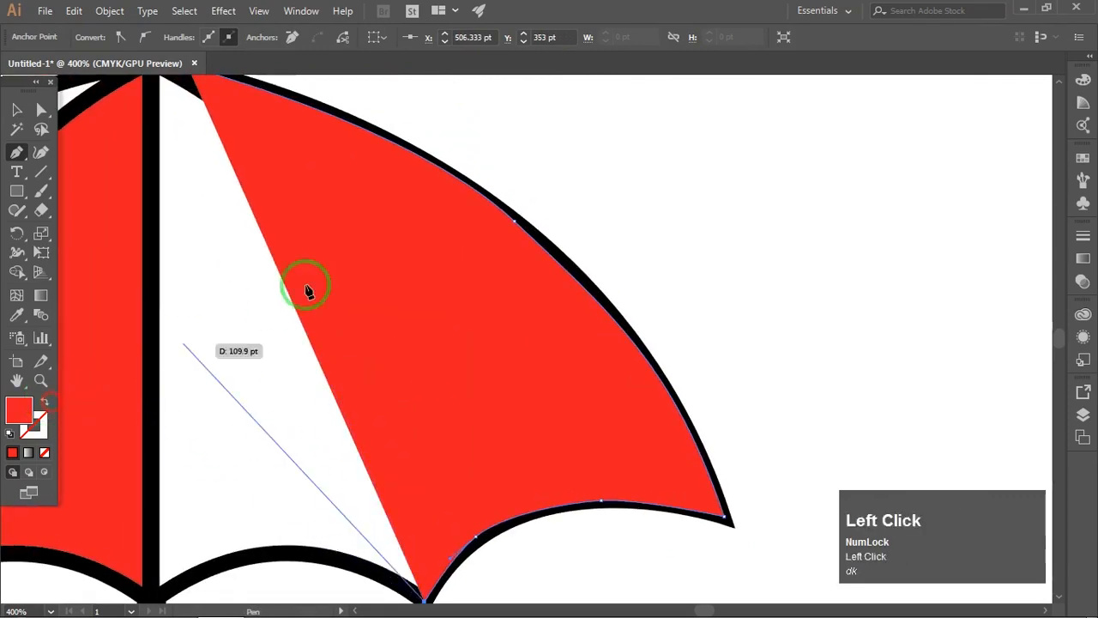
{"action": "left_click", "coordinate": [45, 401]}
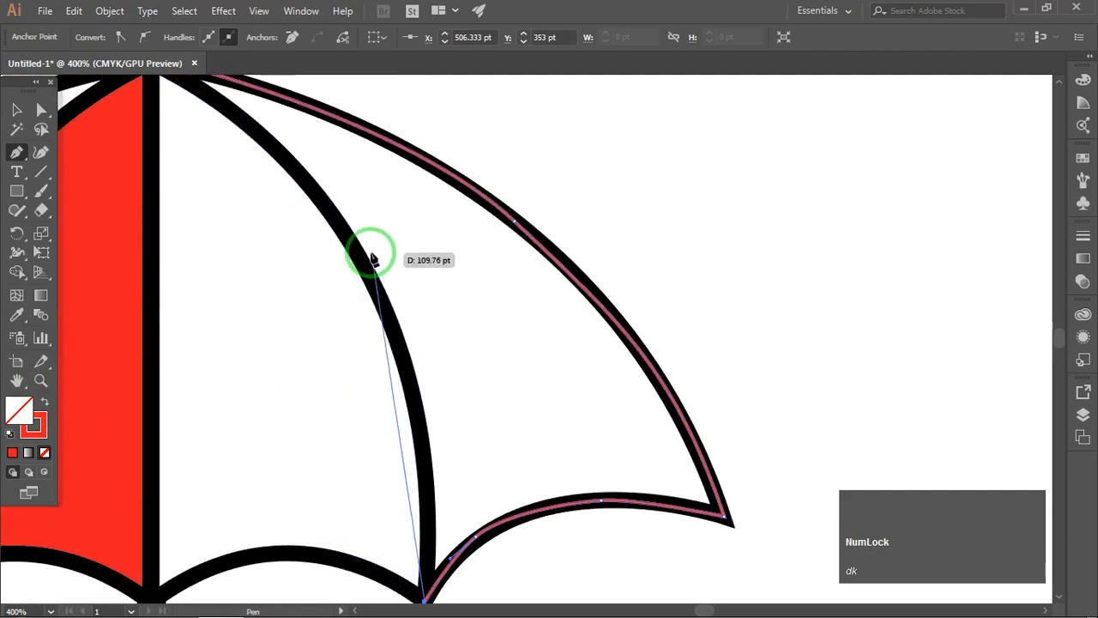
{"action": "left_click_drag", "start_coordinate": [368, 270], "coordinate": [288, 147]}
{"action": "left_click_drag", "start_coordinate": [300, 193], "coordinate": [437, 341]}
{"action": "left_click_drag", "start_coordinate": [390, 267], "coordinate": [355, 244]}
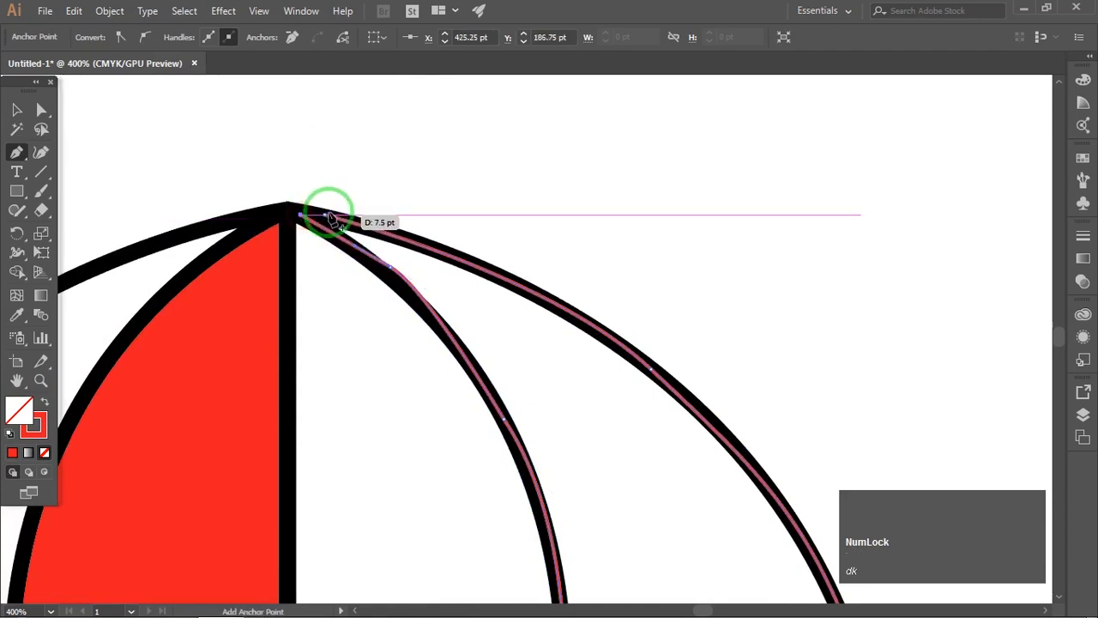
Step: Swap the outer right panel's red stroke to a red fill and send the shape to the back
{"action": "left_click", "coordinate": [18, 112]}
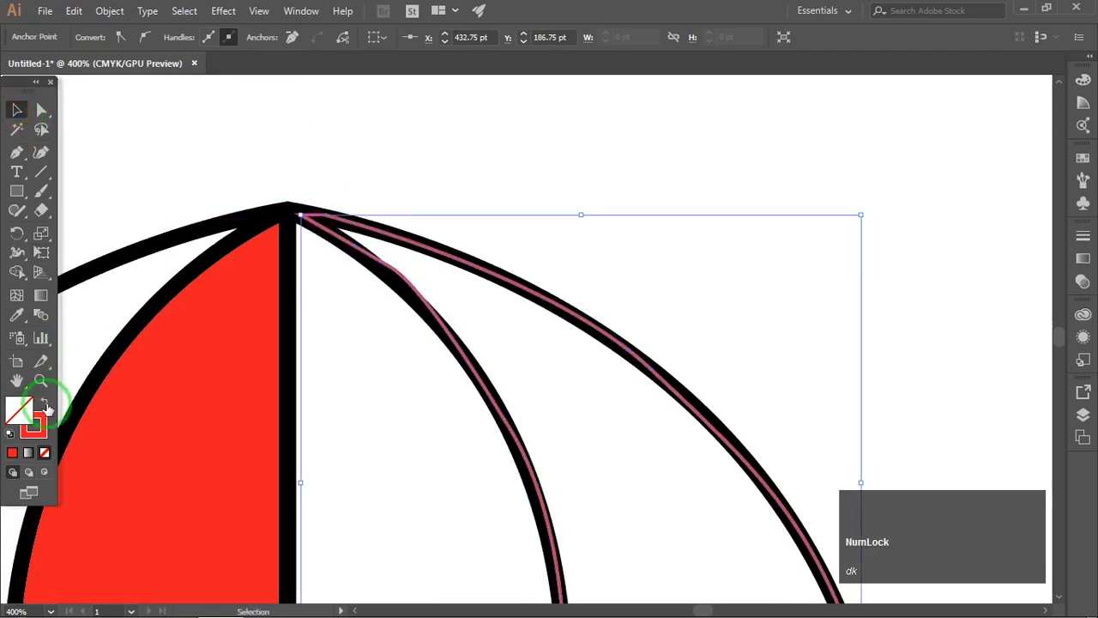
{"action": "left_click", "coordinate": [46, 407]}
{"action": "right_click", "coordinate": [564, 367]}
{"action": "mouse_move", "coordinate": [606, 535]}
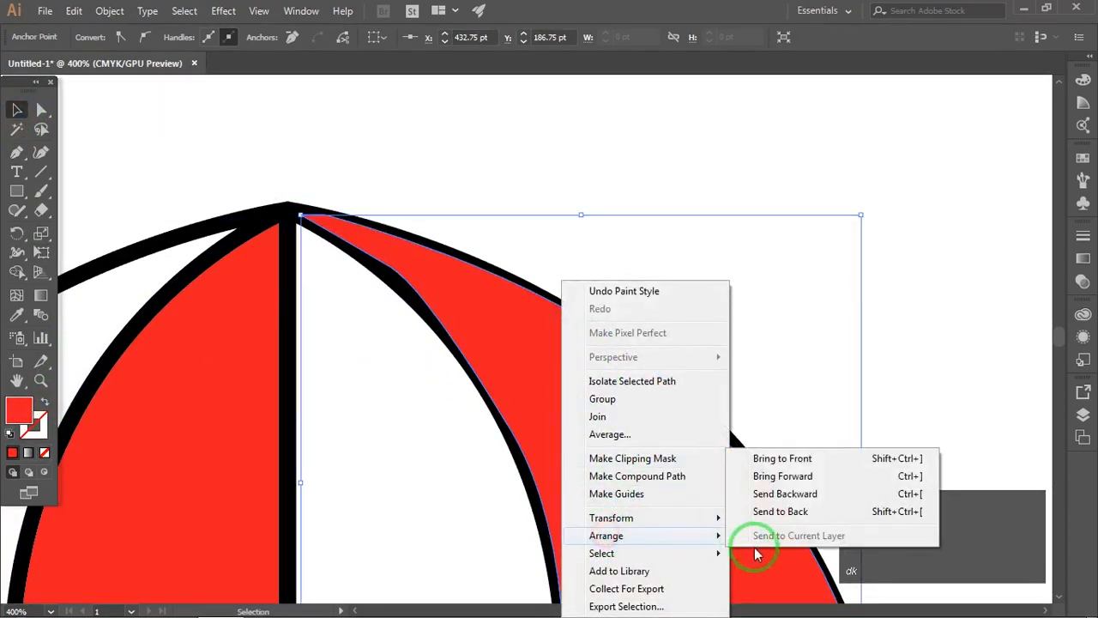
{"action": "left_click", "coordinate": [791, 514]}
{"action": "left_click", "coordinate": [763, 228]}
{"action": "scroll", "coordinate": [742, 232], "scroll_direction": "down", "scroll_amount": 3}
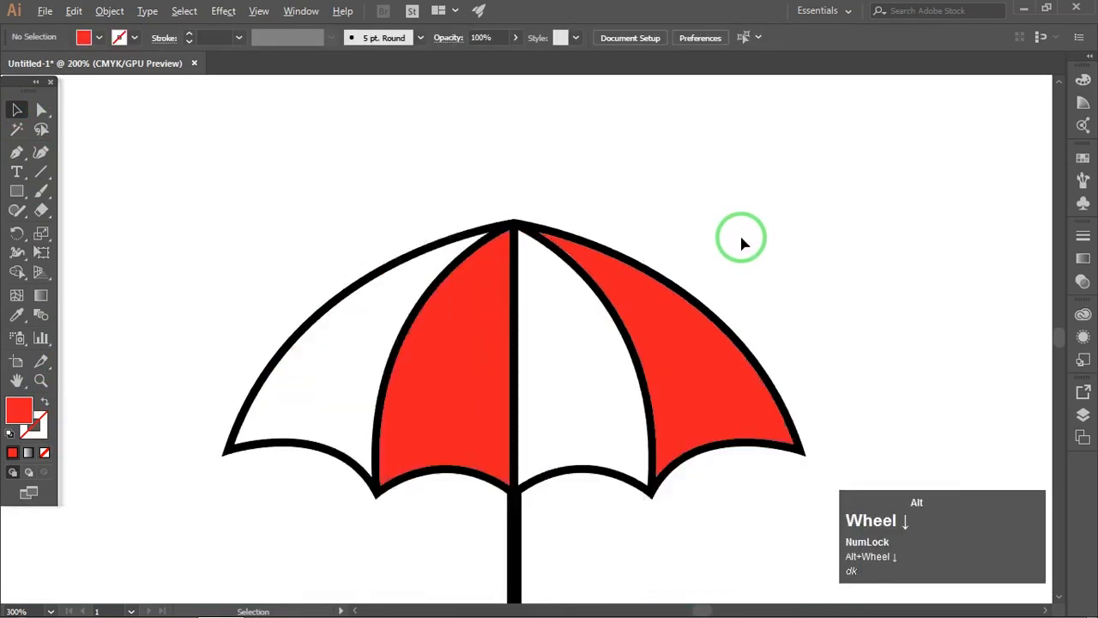
Step: Move the outer right red panel's edge point under the curved rib near the apex to close the white gap
{"action": "scroll", "coordinate": [741, 244], "scroll_direction": "up", "scroll_amount": 8}
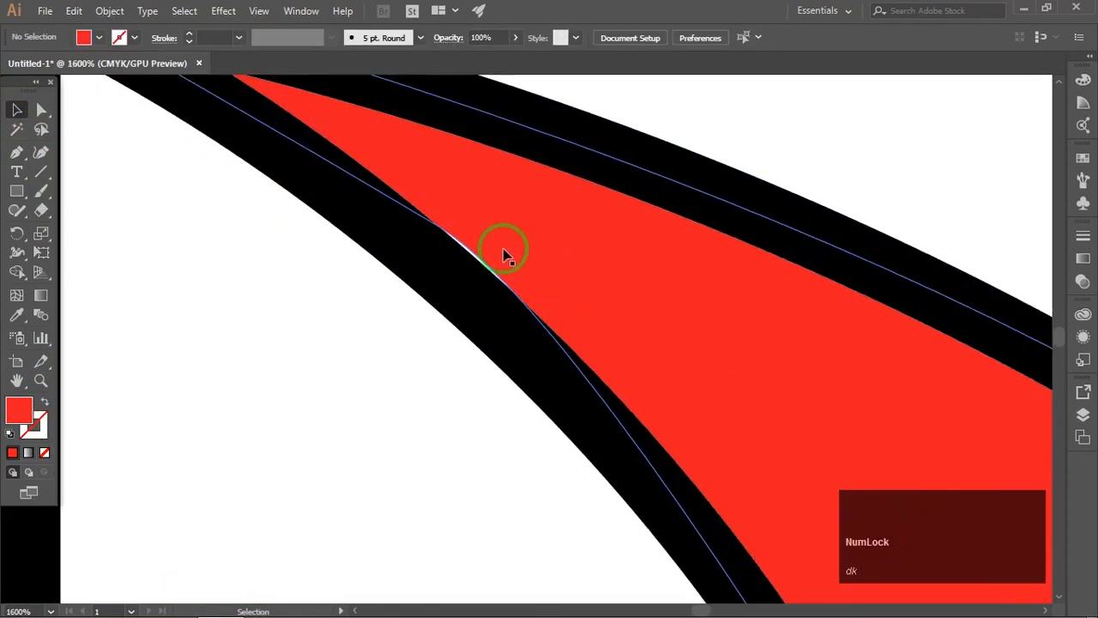
{"action": "left_click_drag", "start_coordinate": [461, 245], "coordinate": [502, 352]}
{"action": "left_click", "coordinate": [709, 123]}
{"action": "scroll", "coordinate": [701, 166], "scroll_direction": "down", "scroll_amount": 6}
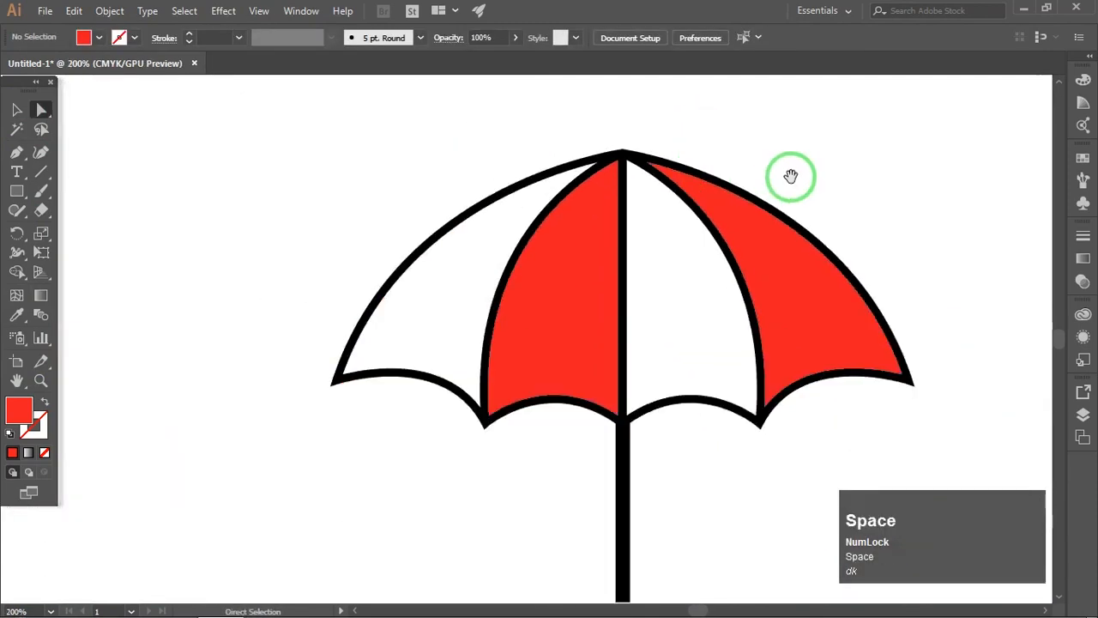
Step: Select the entire coloured umbrella and move it to the upper-left area of the artboard
{"action": "scroll", "coordinate": [515, 300], "scroll_direction": "down", "scroll_amount": 3}
{"action": "left_click_drag", "start_coordinate": [644, 466], "coordinate": [262, 216]}
{"action": "left_click", "coordinate": [109, 10]}
{"action": "left_click", "coordinate": [146, 182]}
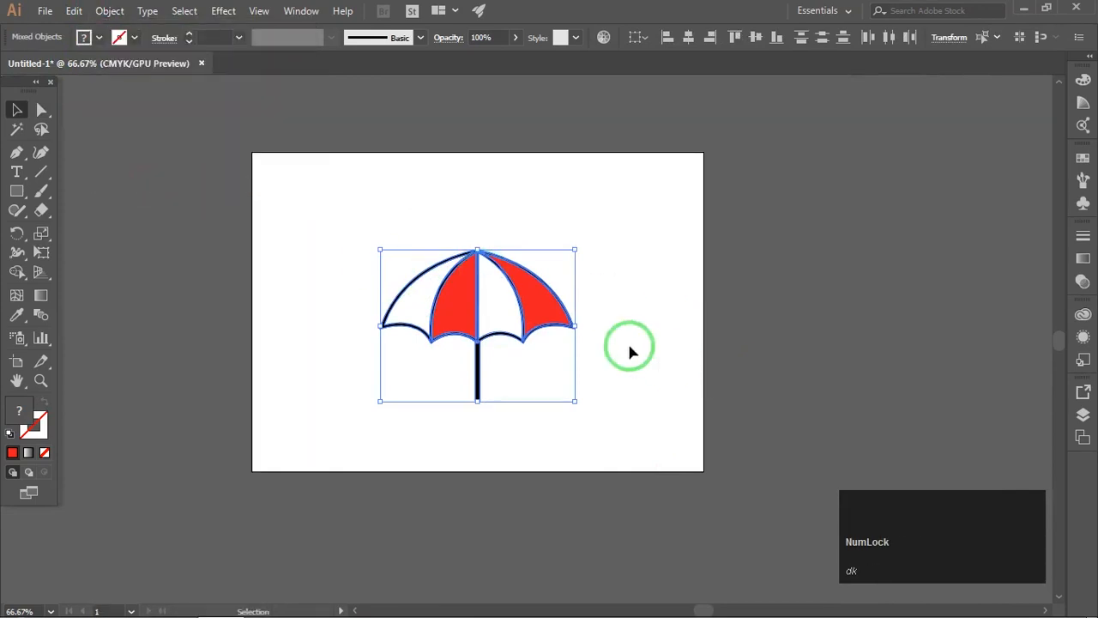
{"action": "left_click_drag", "start_coordinate": [515, 308], "coordinate": [420, 247]}
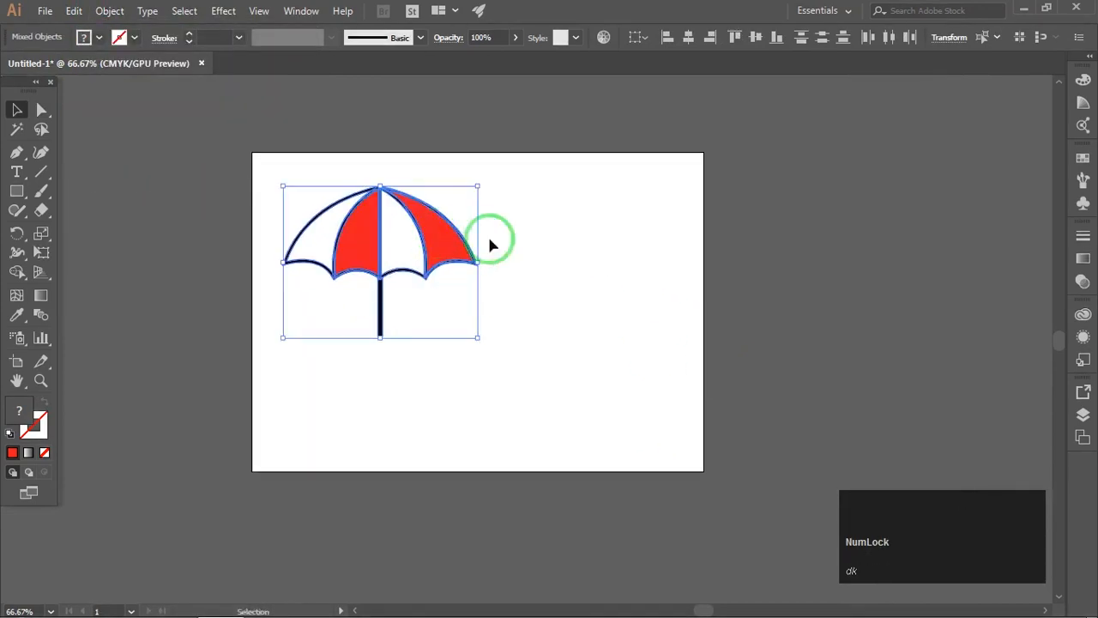
{"action": "left_click", "coordinate": [542, 240]}
{"action": "left_click", "coordinate": [441, 340]}
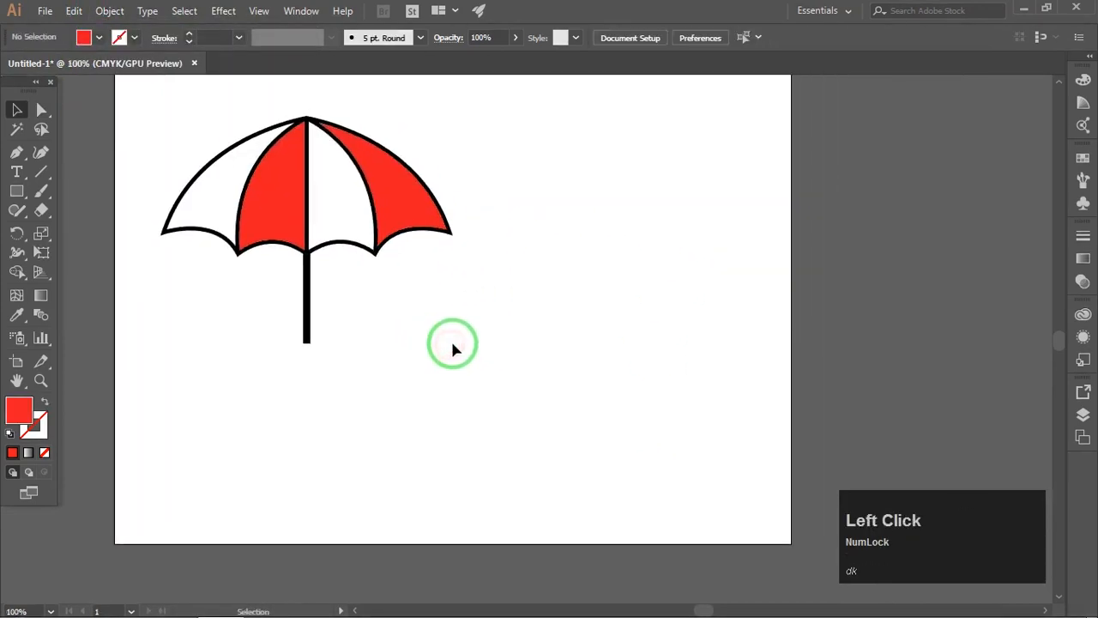
Step: Add the black point text "UMBRELLA" to the right of the umbrella's shaft
{"action": "left_click", "coordinate": [18, 172]}
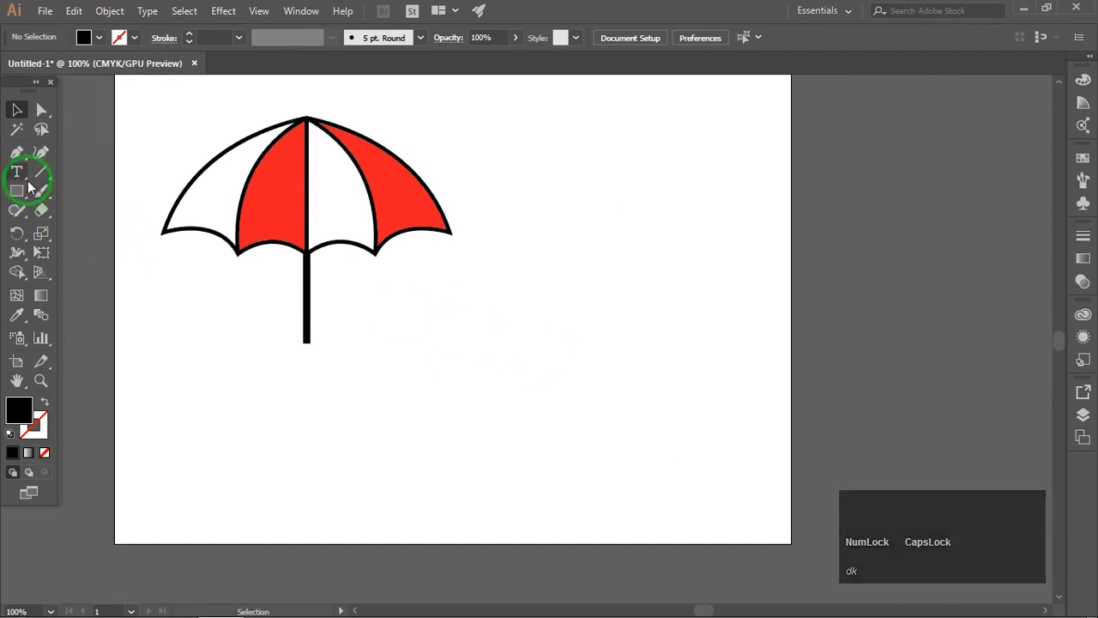
{"action": "left_click", "coordinate": [452, 318]}
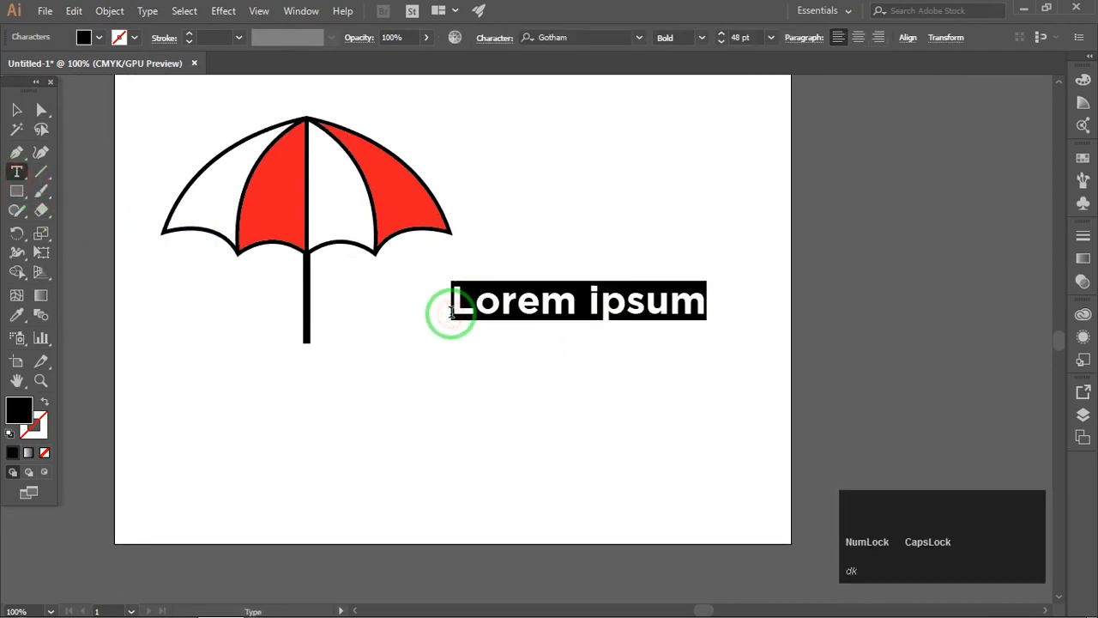
{"action": "type", "text": "UMBRELLA"}
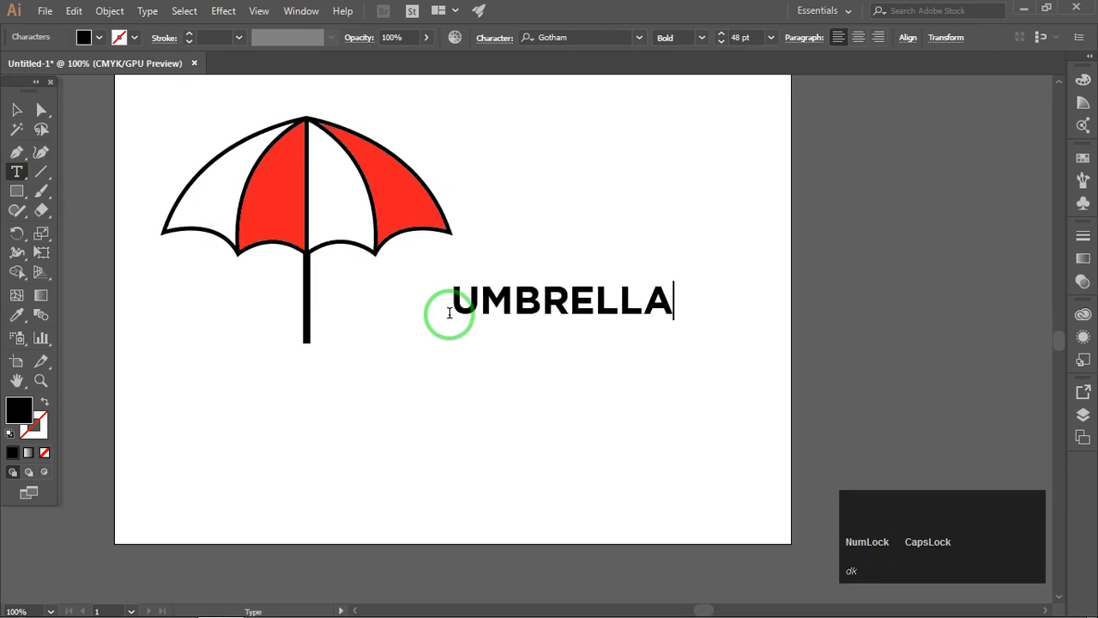
Step: Move the UMBRELLA text beneath the umbrella so the letter U sits under the shaft's lower end
{"action": "left_click", "coordinate": [16, 112]}
{"action": "left_click_drag", "start_coordinate": [544, 301], "coordinate": [364, 364]}
{"action": "left_click", "coordinate": [391, 421]}
{"action": "key", "text": "space"}
{"action": "left_click_drag", "start_coordinate": [375, 416], "coordinate": [431, 444]}
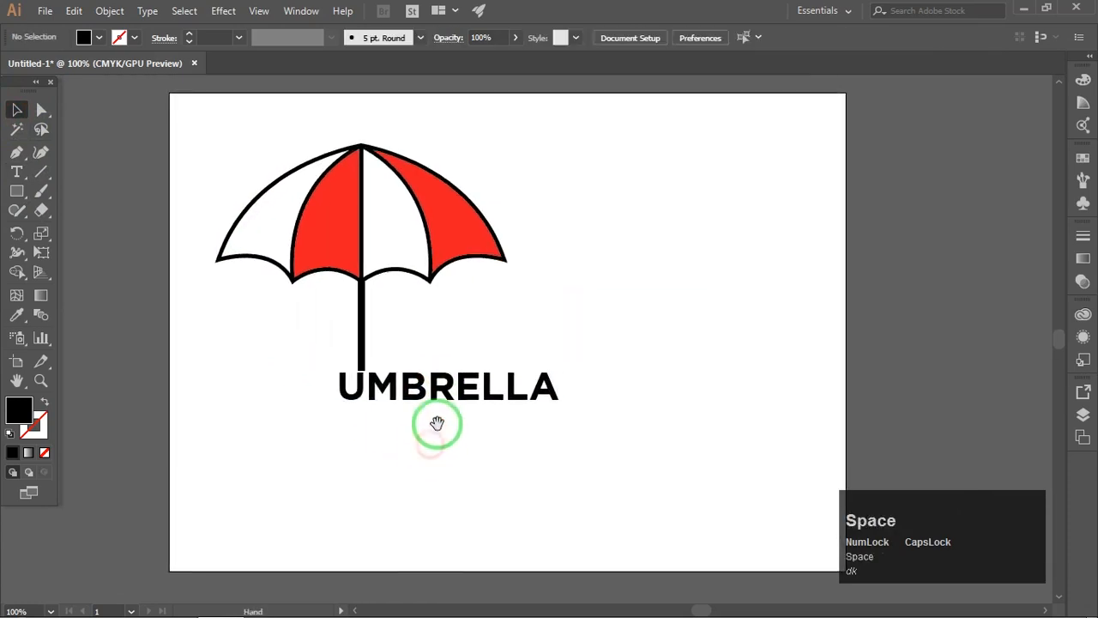
{"action": "left_click_drag", "start_coordinate": [414, 350], "coordinate": [422, 386]}
Step: Select all parts of the umbrella without the text and group them
{"action": "left_click_drag", "start_coordinate": [262, 157], "coordinate": [596, 371]}
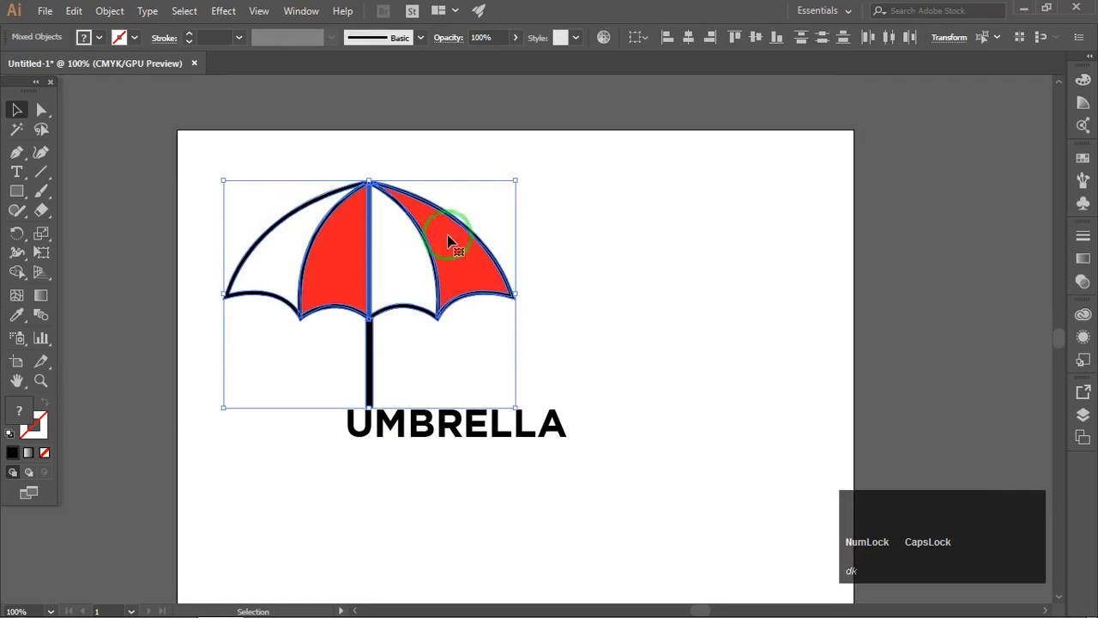
{"action": "right_click", "coordinate": [461, 237]}
{"action": "left_click", "coordinate": [502, 337]}
Step: Scale the umbrella group down to under half its size and move it down so the shaft ends above the U
{"action": "left_click_drag", "start_coordinate": [520, 190], "coordinate": [439, 267]}
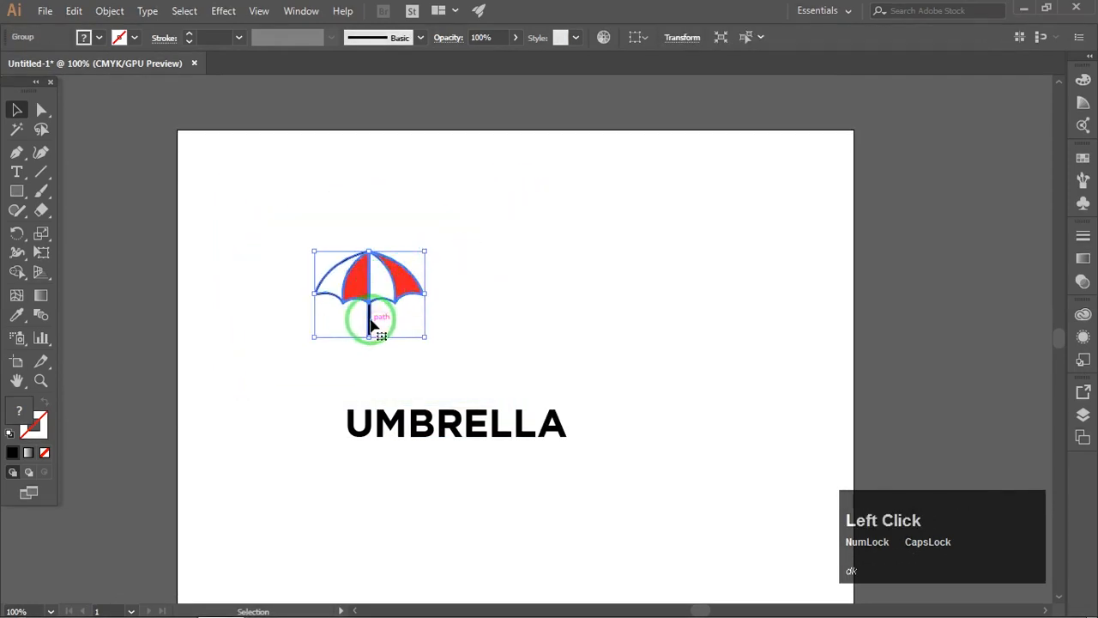
{"action": "left_click_drag", "start_coordinate": [370, 300], "coordinate": [371, 369]}
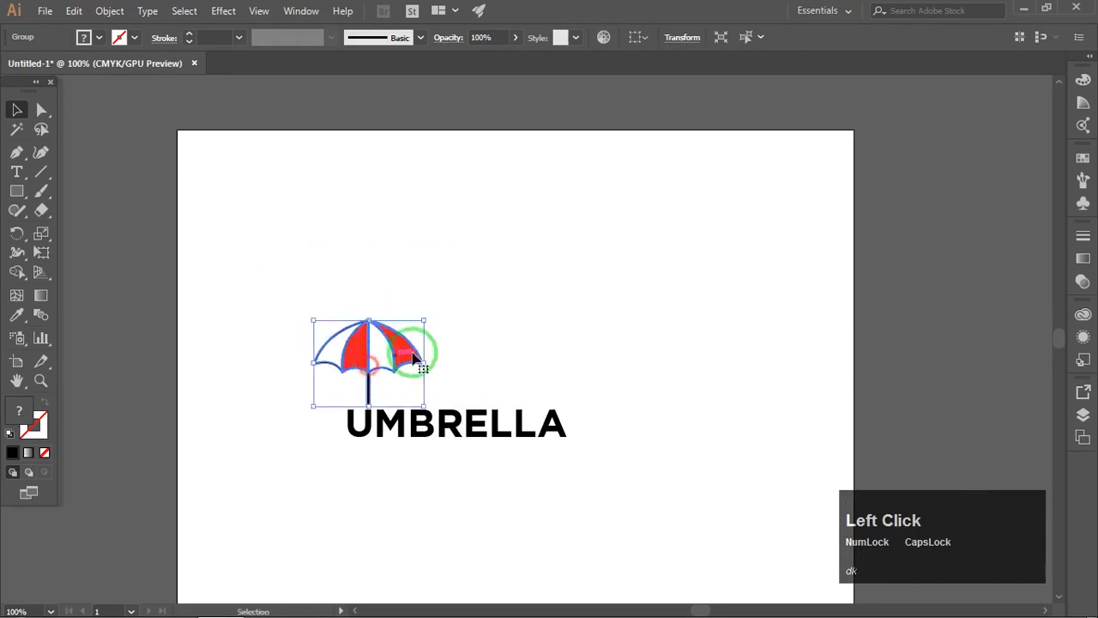
{"action": "left_click", "coordinate": [497, 324]}
Step: Scale the UMBRELLA text down to 31.42 pt and shift it so the U's right arm sits below the shaft
{"action": "left_click_drag", "start_coordinate": [498, 323], "coordinate": [406, 302]}
{"action": "scroll", "coordinate": [392, 345], "scroll_direction": "up", "scroll_amount": 4}
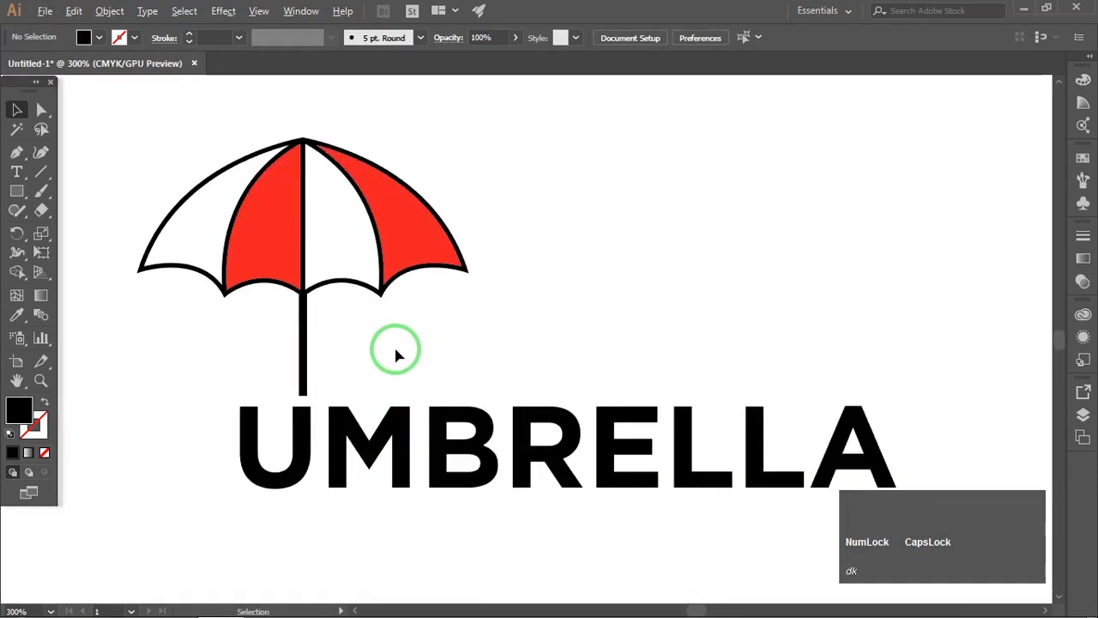
{"action": "scroll", "coordinate": [395, 355], "scroll_direction": "down", "scroll_amount": 3}
{"action": "scroll", "coordinate": [397, 380], "scroll_direction": "up", "scroll_amount": 1}
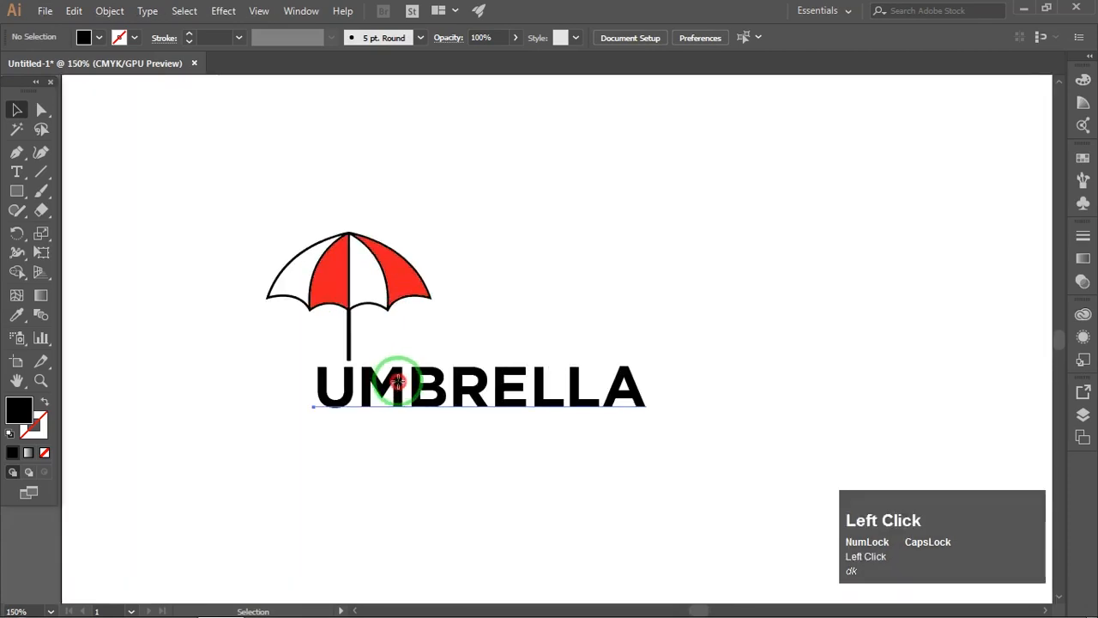
{"action": "left_click", "coordinate": [437, 383]}
{"action": "left_click_drag", "start_coordinate": [647, 352], "coordinate": [589, 361]}
{"action": "scroll", "coordinate": [414, 371], "scroll_direction": "up", "scroll_amount": 3}
{"action": "left_click_drag", "start_coordinate": [426, 376], "coordinate": [377, 375]}
Step: Nudge the text in small increments until the U's right arm meets and aligns with the umbrella shaft
{"action": "key", "text": "Up"}
{"action": "key", "text": "Left"}
{"action": "key", "text": "Down"}
{"action": "key", "text": "Right"}
{"action": "scroll", "coordinate": [286, 363], "scroll_direction": "up", "scroll_amount": 1}
{"action": "left_click", "coordinate": [368, 336]}
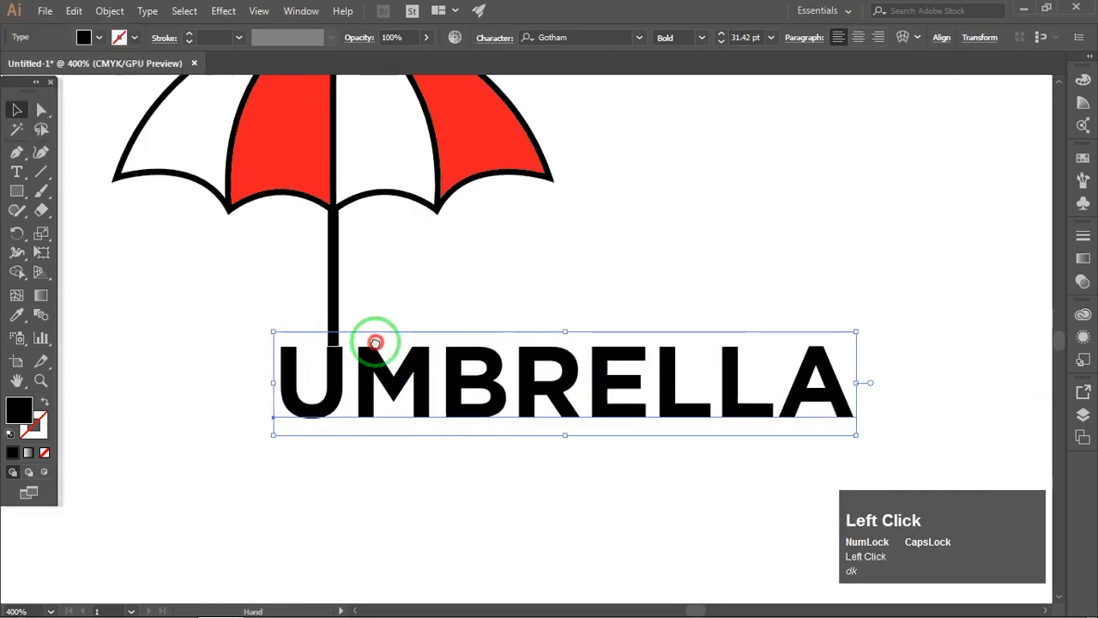
{"action": "scroll", "coordinate": [368, 339], "scroll_direction": "up", "scroll_amount": 6}
{"action": "left_click_drag", "start_coordinate": [420, 323], "coordinate": [406, 317]}
Step: Scale the umbrella and text up together until the text is 75.26 pt, and reposition them on the artboard
{"action": "scroll", "coordinate": [414, 323], "scroll_direction": "down", "scroll_amount": 12}
{"action": "left_click", "coordinate": [386, 411]}
{"action": "left_click", "coordinate": [418, 354]}
{"action": "left_click_drag", "start_coordinate": [509, 348], "coordinate": [595, 309]}
{"action": "left_click_drag", "start_coordinate": [471, 429], "coordinate": [550, 406]}
{"action": "left_click", "coordinate": [562, 467]}
{"action": "key", "text": "space"}
{"action": "left_click_drag", "start_coordinate": [562, 467], "coordinate": [508, 427]}
Step: Select the whole word UMBRELLA and tighten its character tracking to -72
{"action": "scroll", "coordinate": [483, 428], "scroll_direction": "up", "scroll_amount": 2, "text": "alt"}
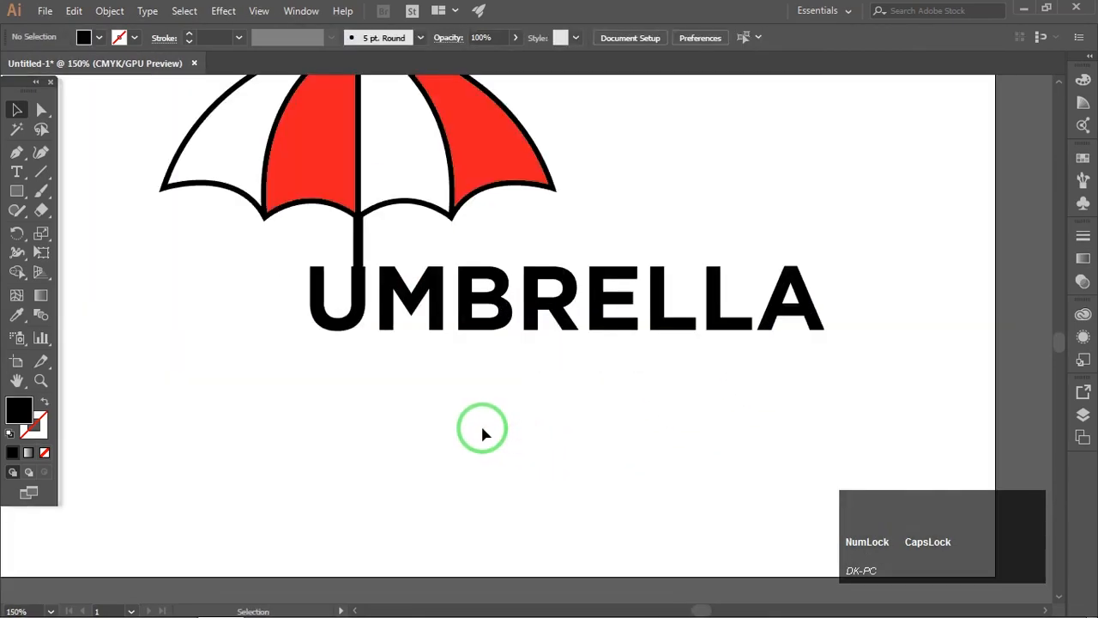
{"action": "key", "text": "space"}
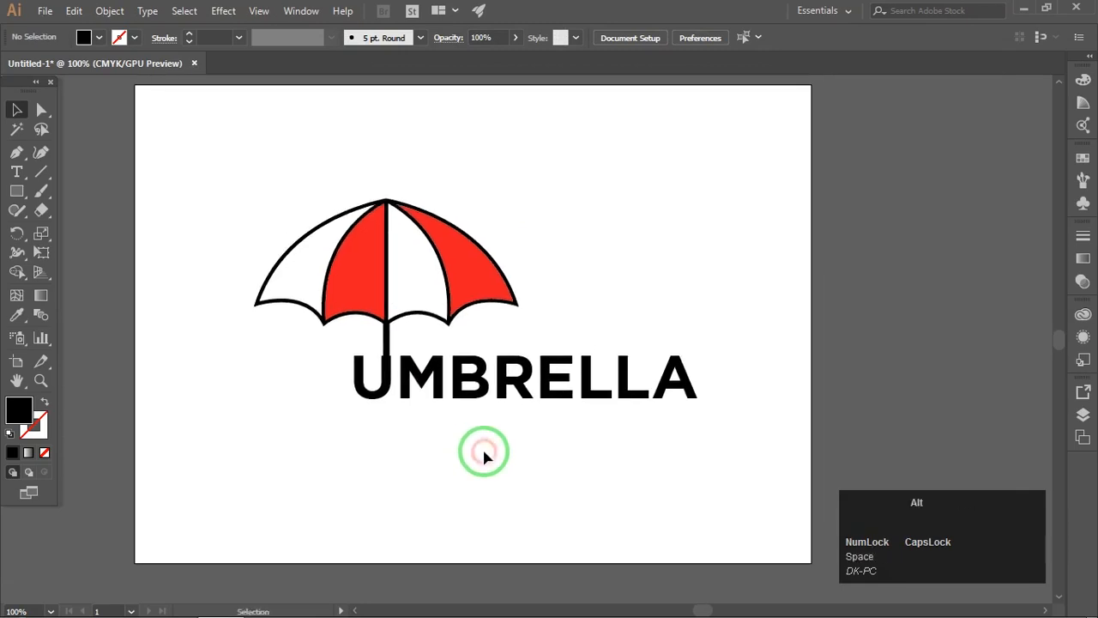
{"action": "scroll", "coordinate": [485, 453], "scroll_direction": "down", "scroll_amount": 1}
{"action": "left_click_drag", "start_coordinate": [485, 453], "coordinate": [510, 403]}
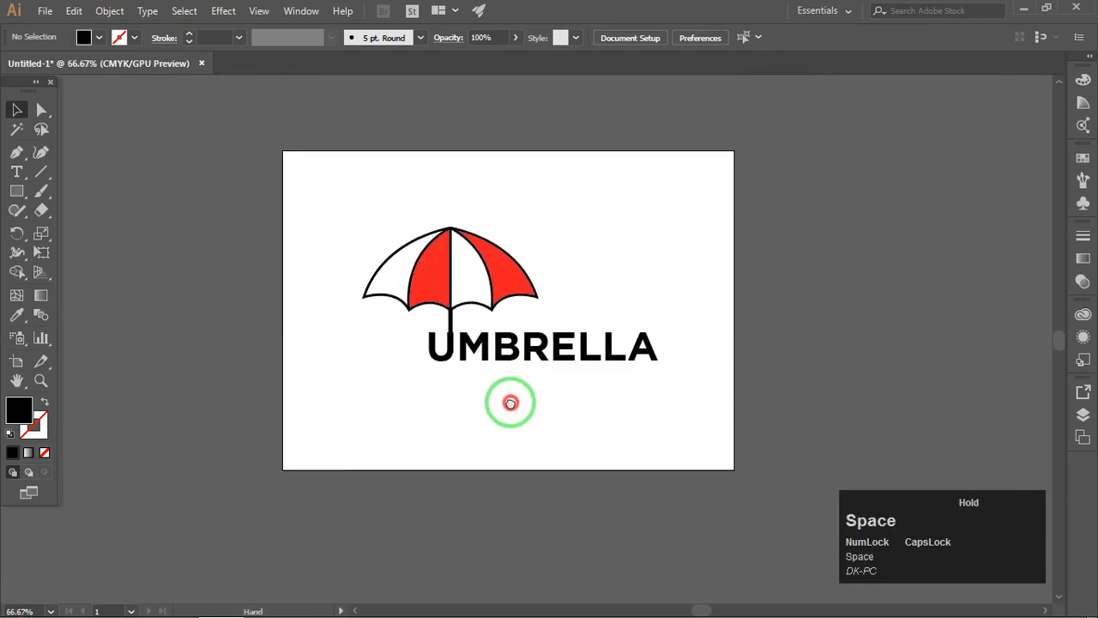
{"action": "scroll", "coordinate": [510, 401], "scroll_direction": "up", "scroll_amount": 2}
{"action": "key", "text": "t"}
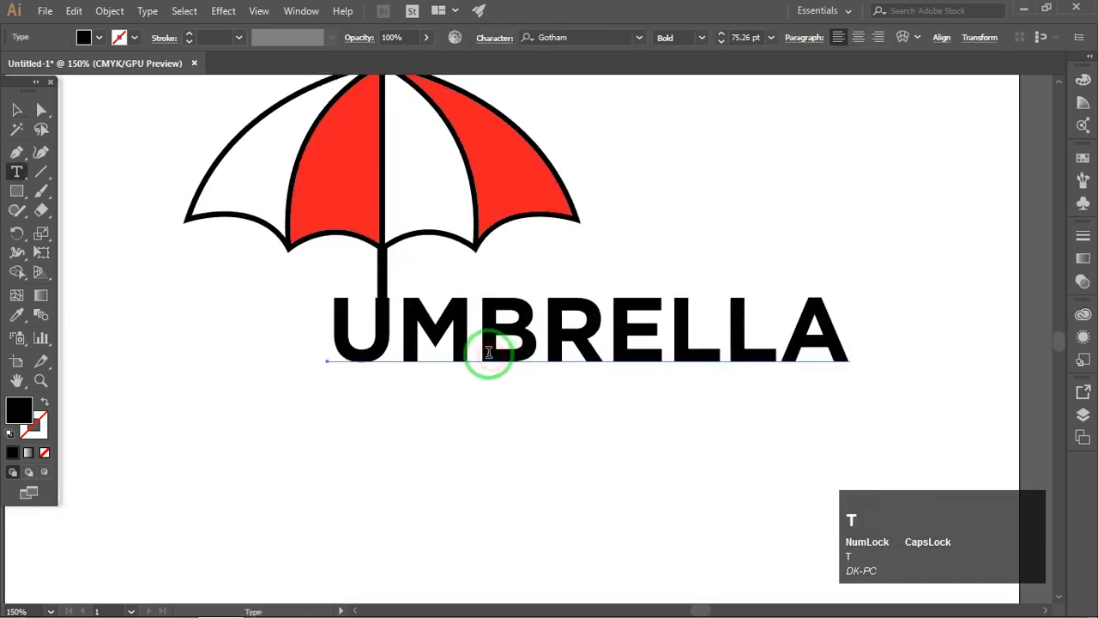
{"action": "key", "text": "ctrl+a"}
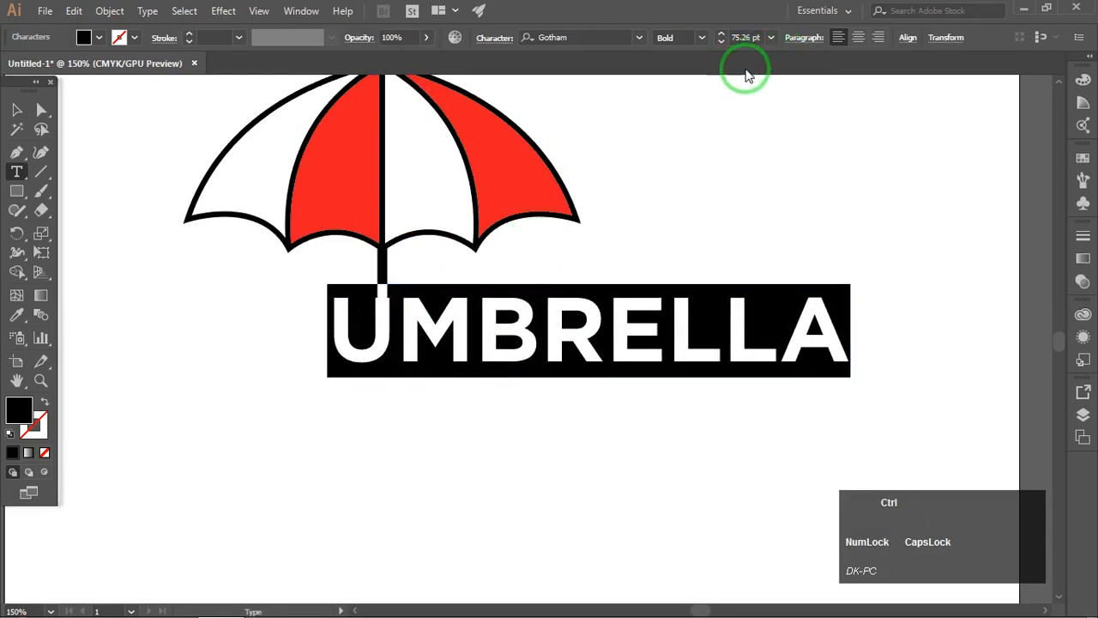
{"action": "key", "text": "ctrl+t"}
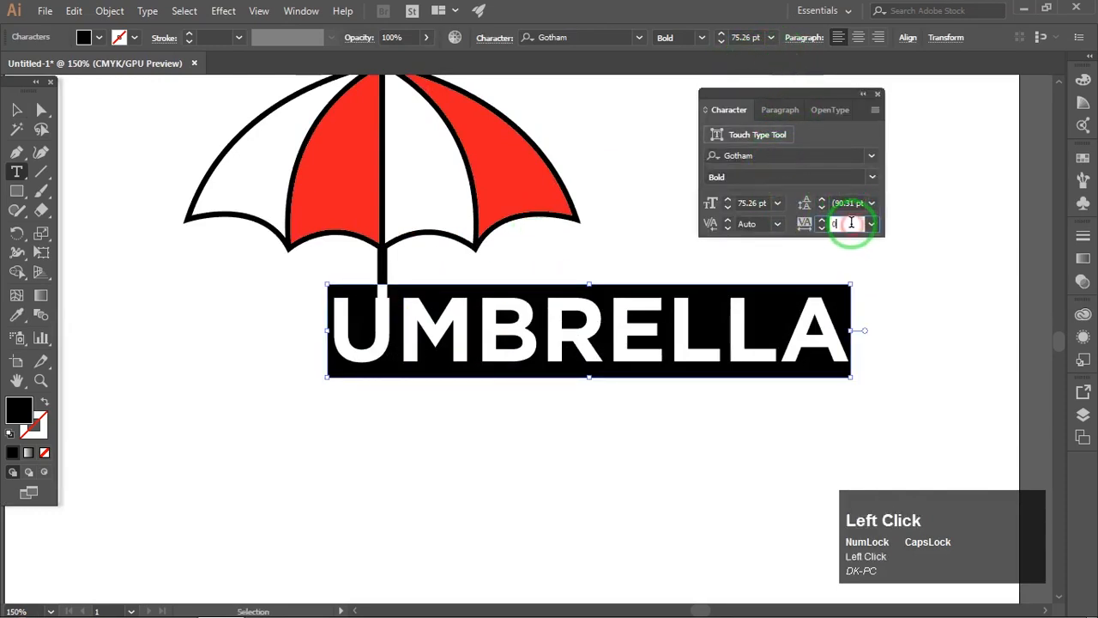
{"action": "scroll", "coordinate": [852, 223], "scroll_direction": "down", "scroll_amount": 20}
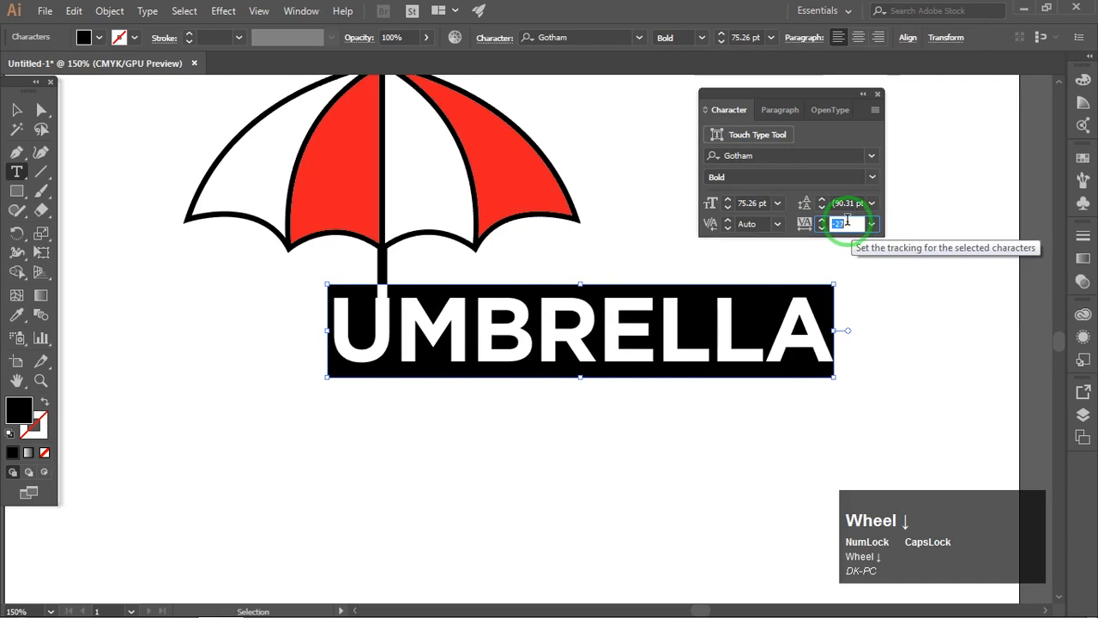
{"action": "scroll", "coordinate": [848, 221], "scroll_direction": "down", "scroll_amount": 20}
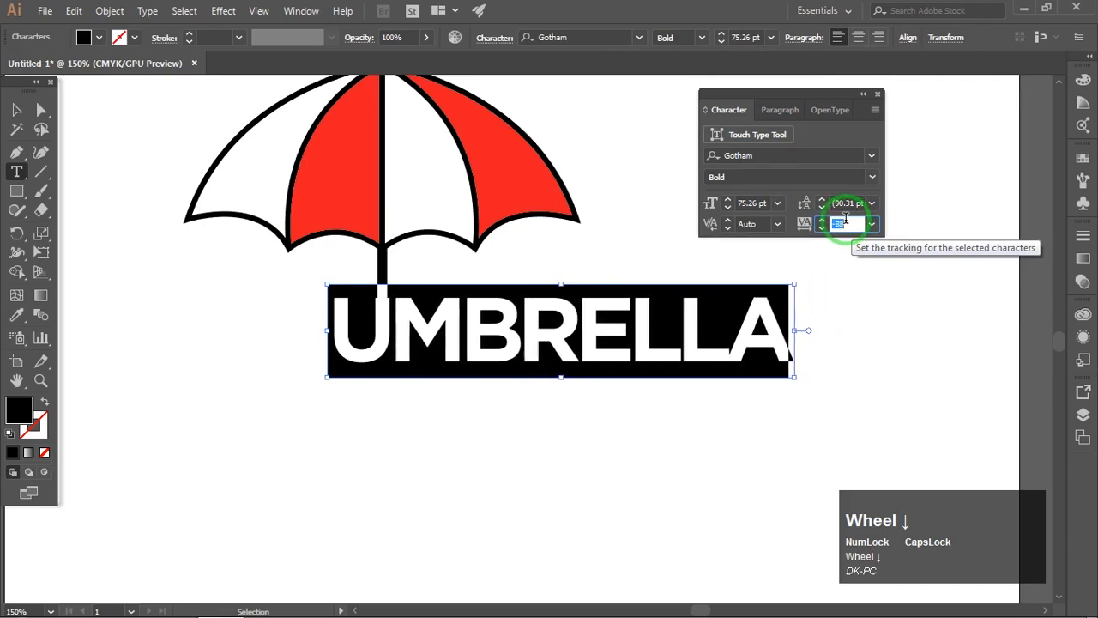
{"action": "scroll", "coordinate": [846, 219], "scroll_direction": "down", "scroll_amount": 2}
{"action": "scroll", "coordinate": [850, 221], "scroll_direction": "up", "scroll_amount": 9}
{"action": "scroll", "coordinate": [851, 223], "scroll_direction": "up", "scroll_amount": 9}
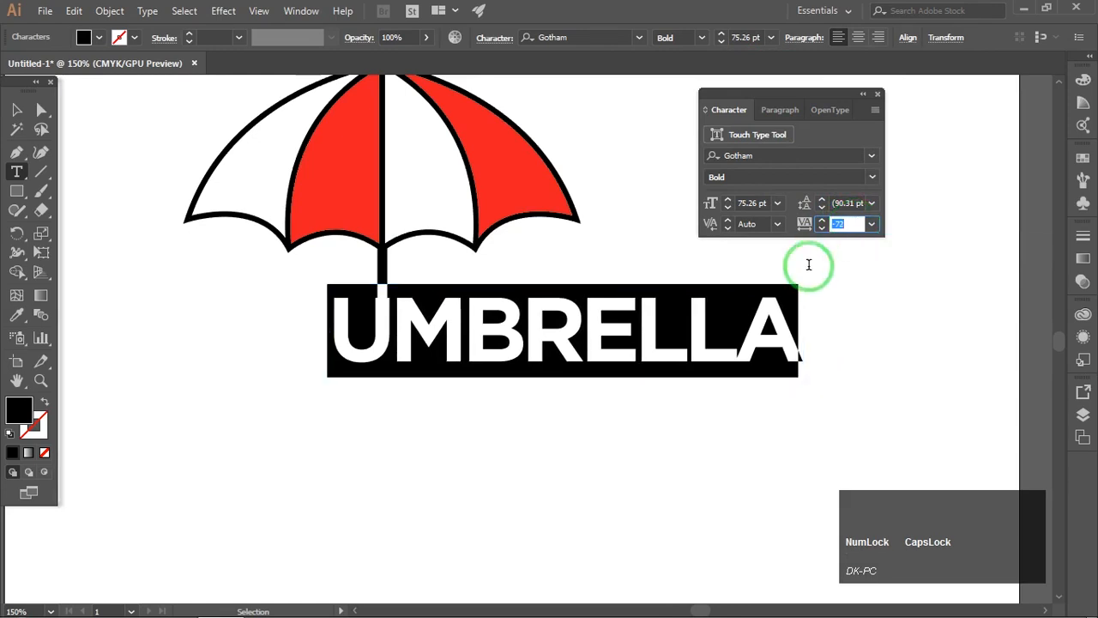
{"action": "left_click", "coordinate": [734, 327]}
{"action": "left_click", "coordinate": [13, 114]}
{"action": "left_click", "coordinate": [173, 224]}
Step: Try nudging the umbrella group upward in small increments to shift its shaft relative to the U
{"action": "key", "text": "space"}
{"action": "left_click_drag", "start_coordinate": [523, 254], "coordinate": [513, 284]}
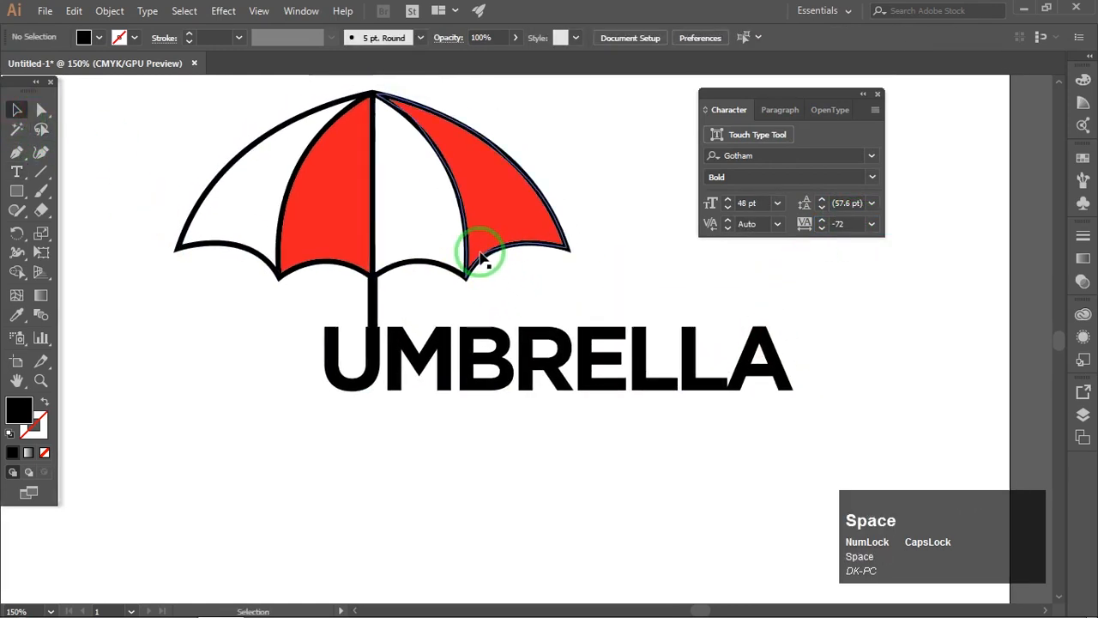
{"action": "left_click", "coordinate": [480, 257]}
{"action": "key", "text": "Up"}
{"action": "key", "text": "Up"}
{"action": "key", "text": "Up"}
{"action": "key", "text": "Up"}
{"action": "key", "text": "Up"}
{"action": "key", "text": "Up"}
{"action": "key", "text": "Up"}
{"action": "key", "text": "Up"}
{"action": "key", "text": "Up"}
{"action": "key", "text": "Up"}
{"action": "key", "text": "Up"}
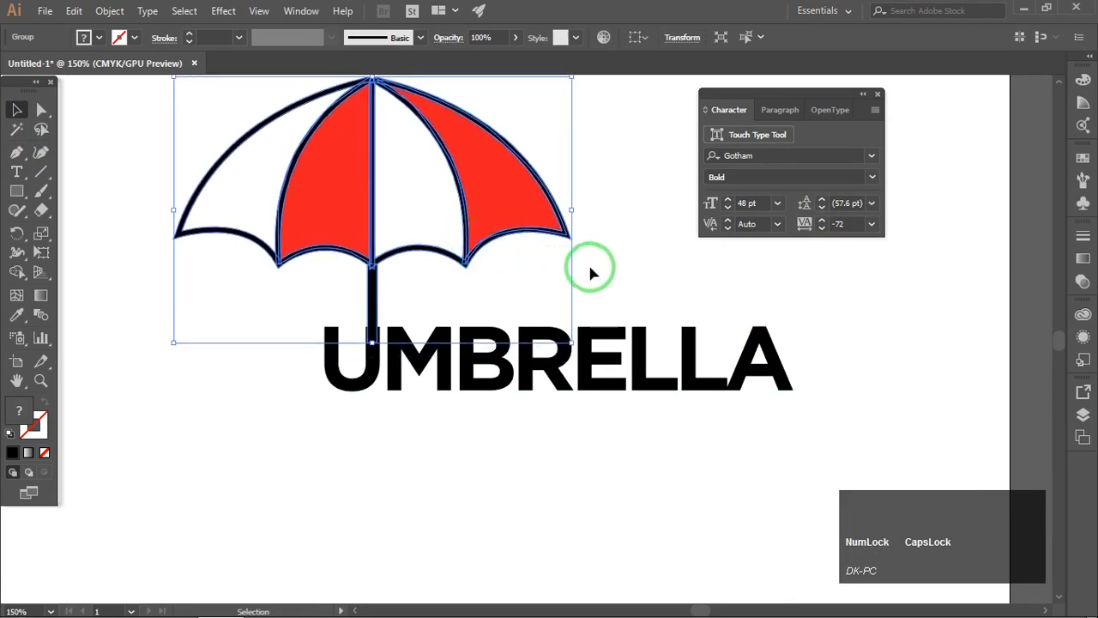
{"action": "left_click", "coordinate": [590, 269]}
Step: Nudge the umbrella group back down in small increments so the shaft lines up with the U's right arm
{"action": "scroll", "coordinate": [590, 268], "scroll_direction": "down", "scroll_amount": 2}
{"action": "key", "text": "space"}
{"action": "left_click_drag", "start_coordinate": [603, 280], "coordinate": [545, 334]}
{"action": "left_click", "coordinate": [491, 297]}
{"action": "key", "text": "Down"}
{"action": "key", "text": "Down"}
{"action": "key", "text": "Down"}
{"action": "key", "text": "Down"}
{"action": "key", "text": "Down"}
{"action": "key", "text": "Down"}
{"action": "key", "text": "Down"}
{"action": "key", "text": "Down"}
{"action": "key", "text": "Down"}
{"action": "key", "text": "Down"}
{"action": "left_click", "coordinate": [561, 297]}
Step: Recolour only the letters BRE in the word UMBRELLA with a red fill, leaving the text deselected
{"action": "key", "text": "space"}
{"action": "left_click_drag", "start_coordinate": [561, 297], "coordinate": [524, 297]}
{"action": "scroll", "coordinate": [437, 400], "scroll_direction": "up", "scroll_amount": 3}
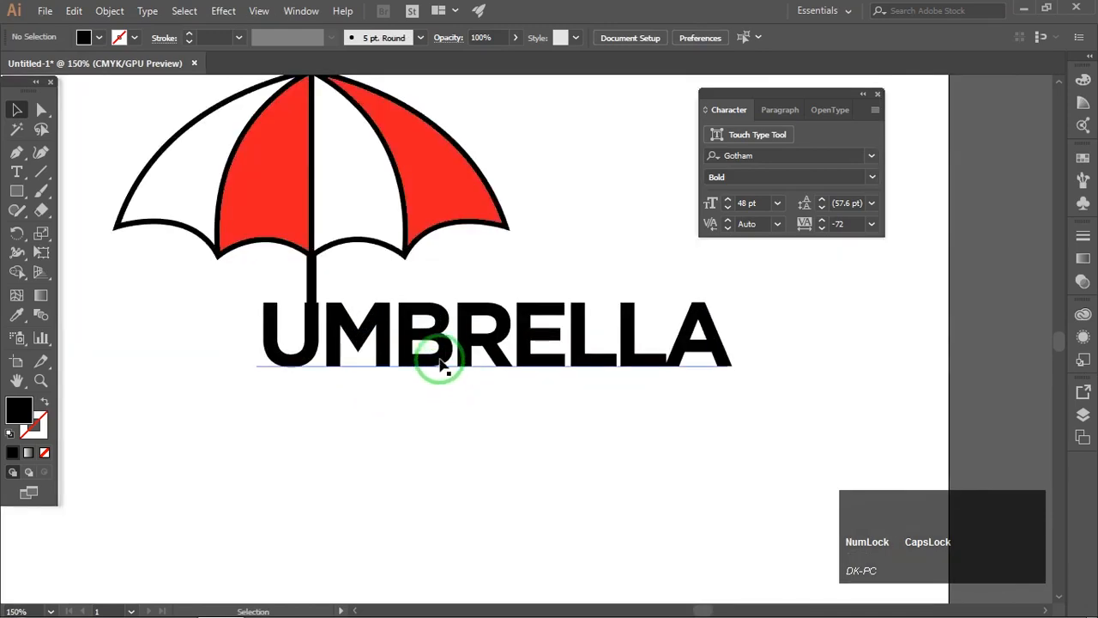
{"action": "key", "text": "t"}
{"action": "left_click_drag", "start_coordinate": [403, 329], "coordinate": [562, 340]}
{"action": "left_click", "coordinate": [100, 40]}
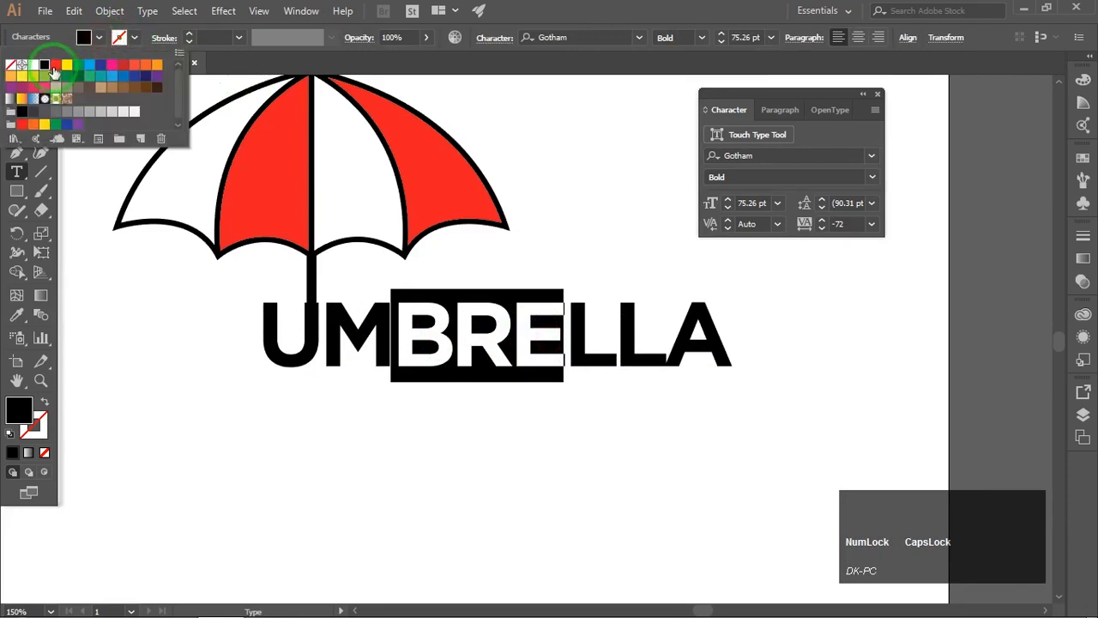
{"action": "left_click", "coordinate": [61, 65]}
{"action": "left_click", "coordinate": [436, 325]}
{"action": "left_click", "coordinate": [451, 323]}
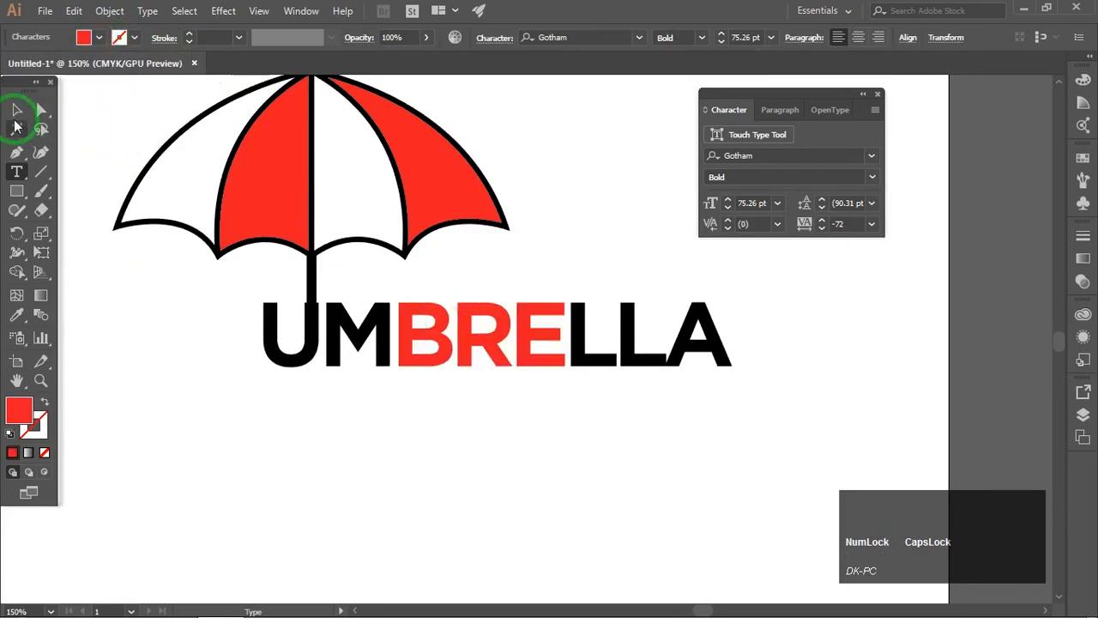
{"action": "left_click", "coordinate": [16, 112]}
{"action": "left_click", "coordinate": [593, 129]}
{"action": "scroll", "coordinate": [580, 171], "scroll_direction": "down", "scroll_amount": 2}
{"action": "left_click_drag", "start_coordinate": [595, 154], "coordinate": [539, 247]}
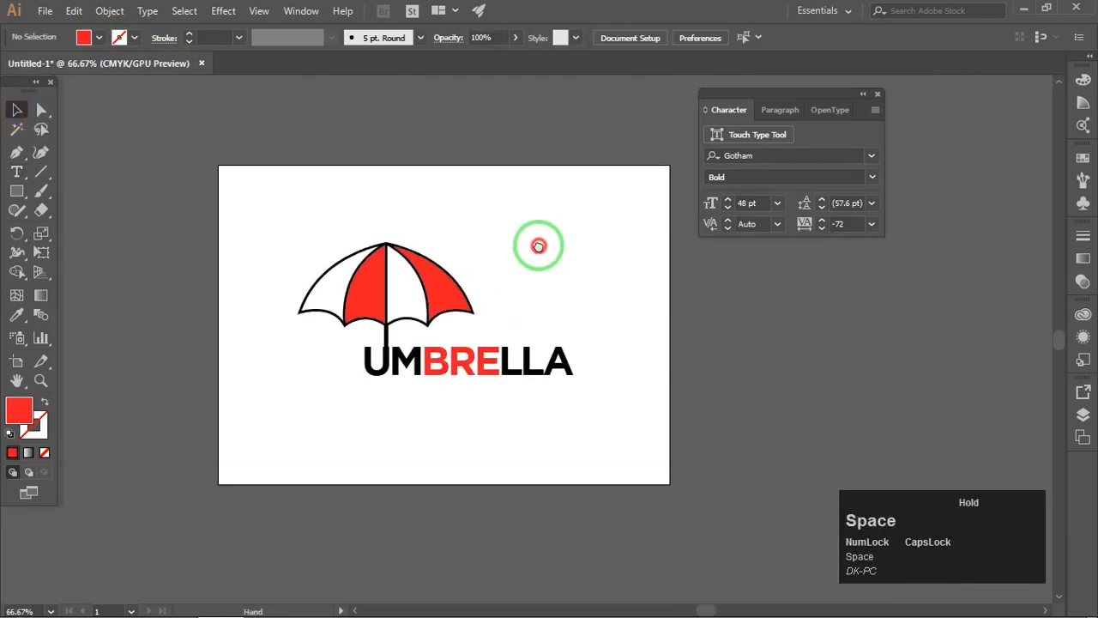